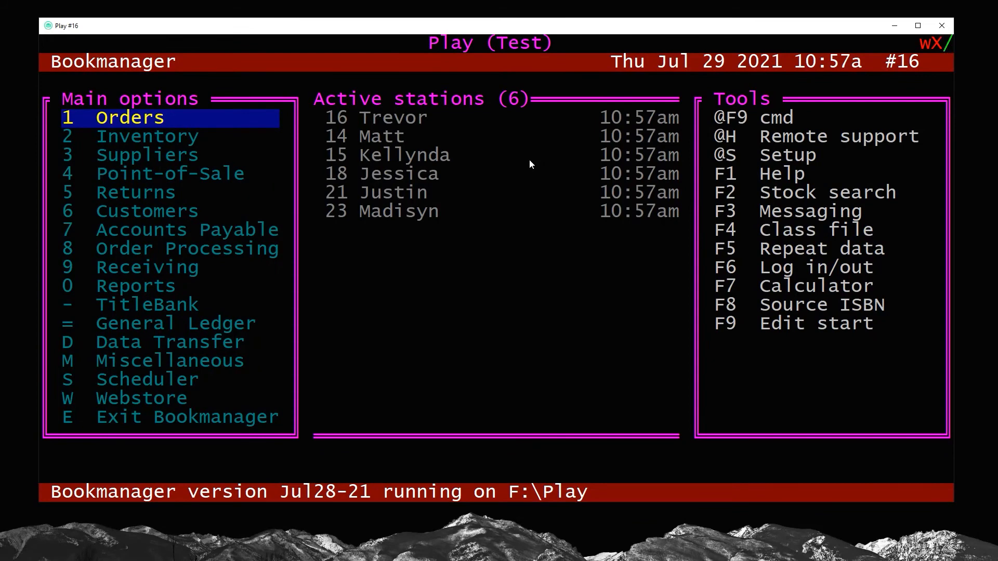
# Total the Point-of-Sale sales to finalize transactions for all groups, sending the report to screen without opening the cash drawer, and return to the main options
pyautogui.press('4')
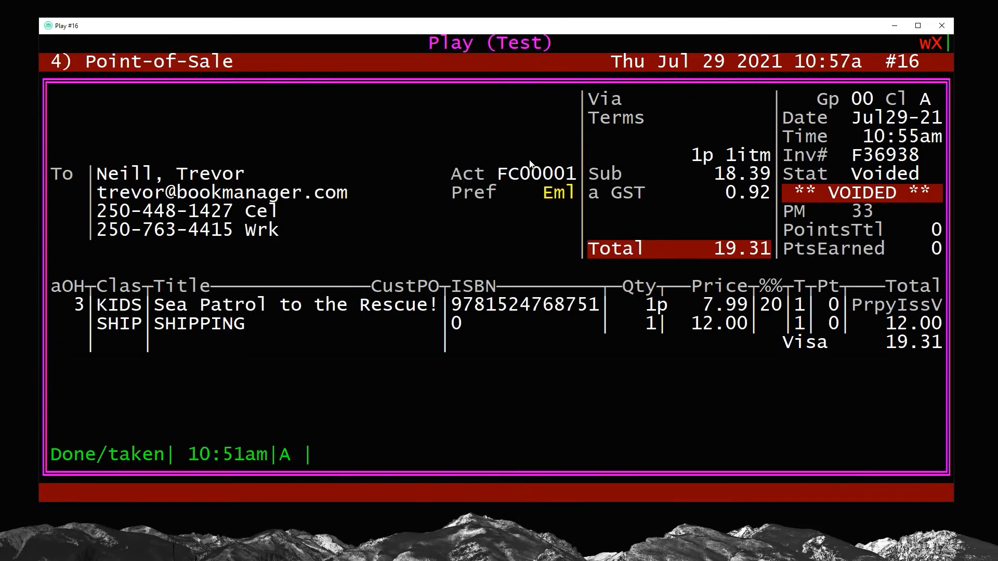
pyautogui.press('m')
pyautogui.press('Down')
pyautogui.press('Down')
pyautogui.press('Return')
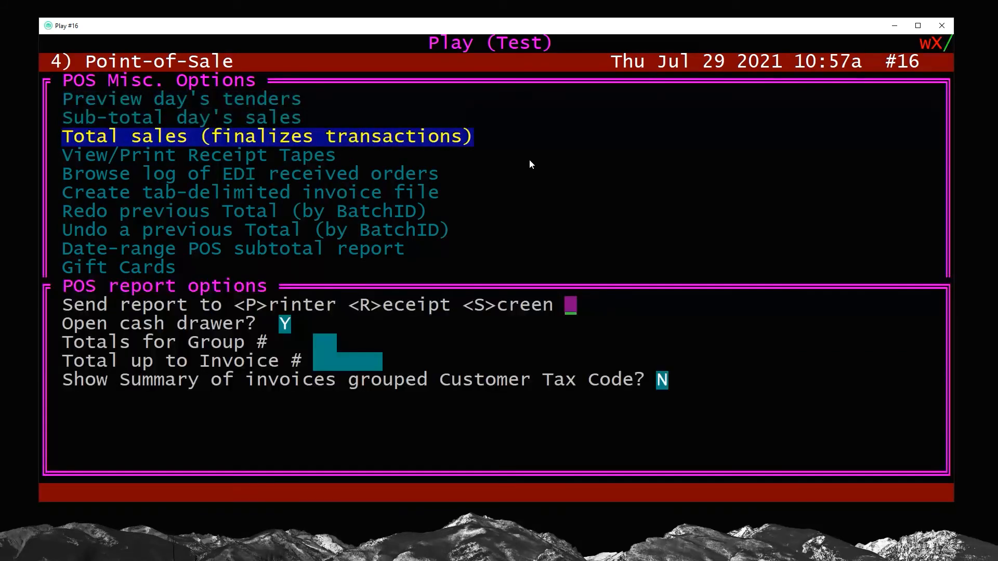
pyautogui.write('S')
pyautogui.write('N')
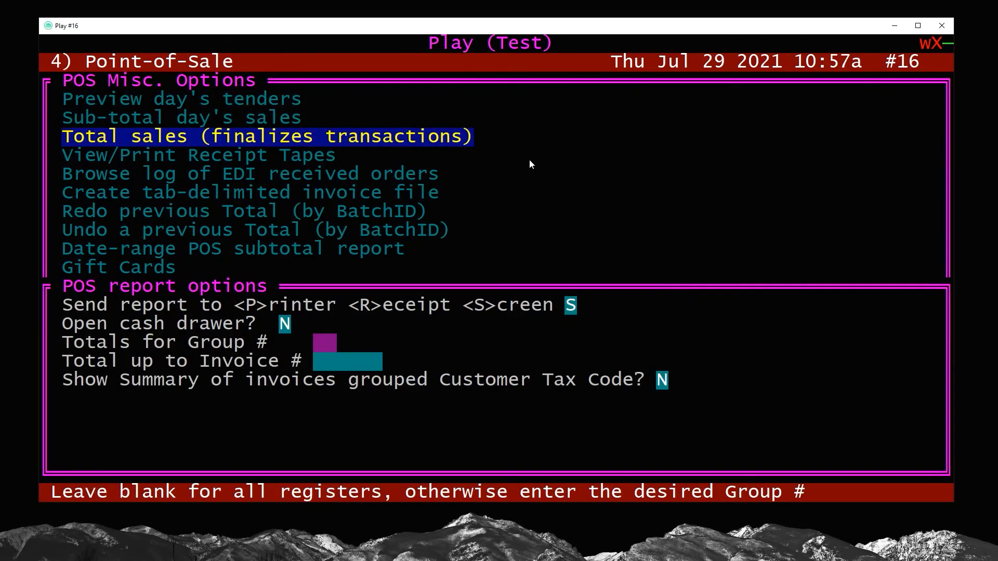
pyautogui.press('Return')
pyautogui.press('Return')
pyautogui.press('Return')
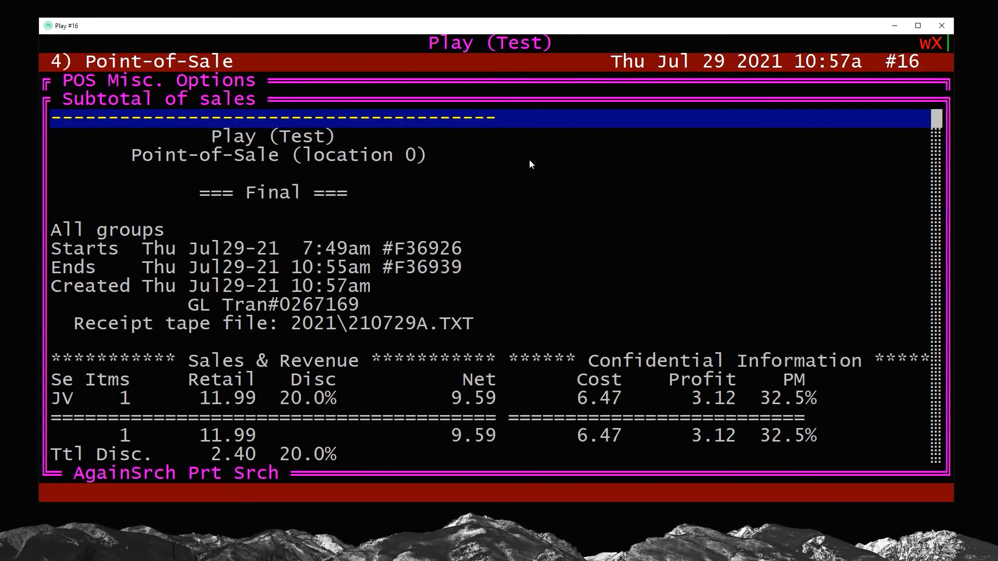
pyautogui.press('Escape')
pyautogui.press('Escape')
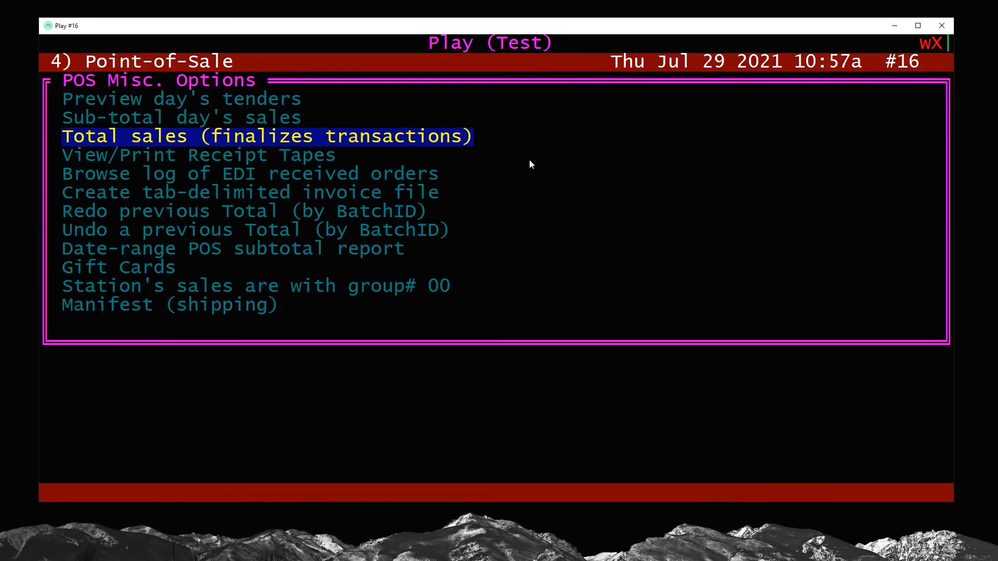
pyautogui.press('Escape')
pyautogui.press('Escape')
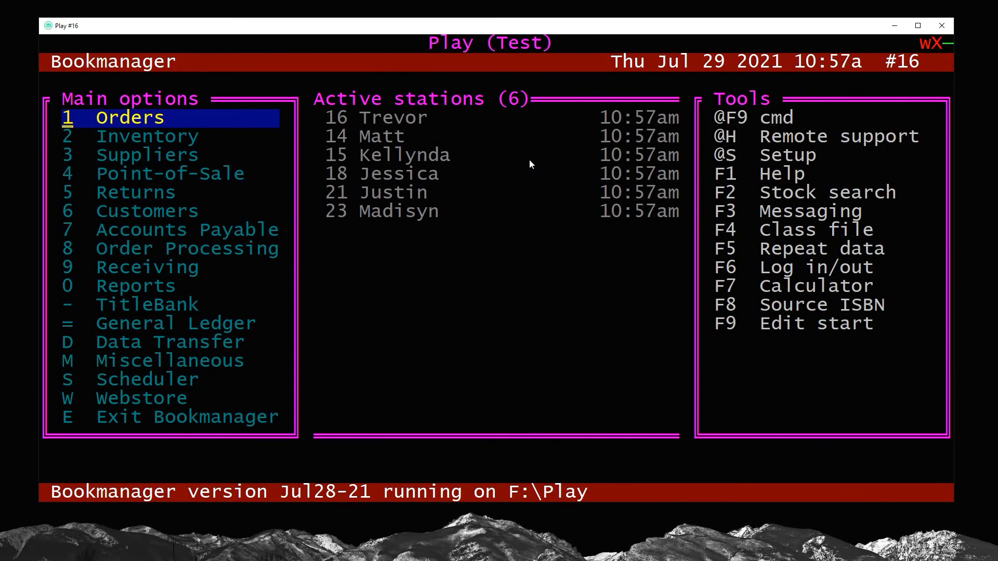
# Look up the keyword FERRETS from Inventory in the TitleBank
pyautogui.press('2')
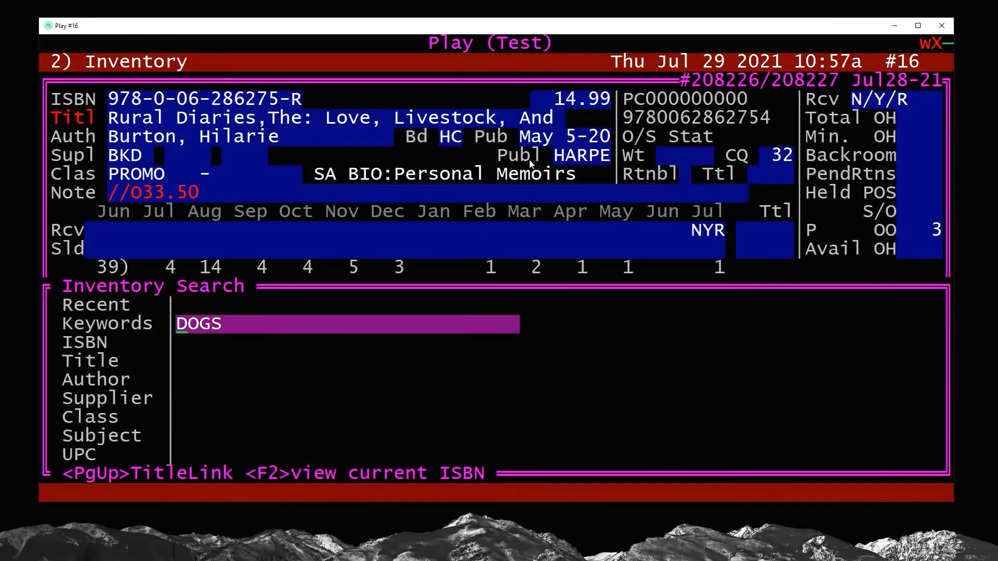
pyautogui.write('FE')
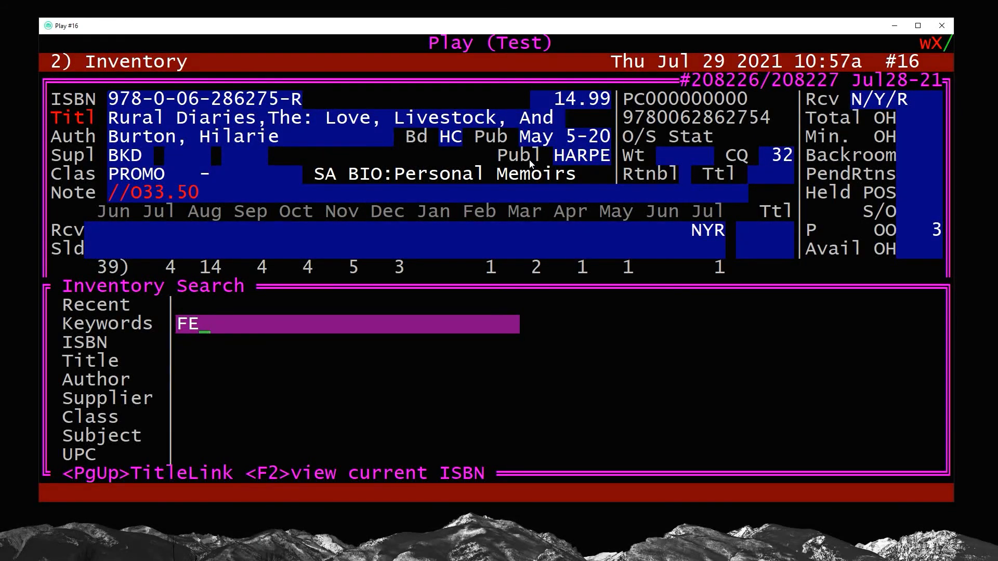
pyautogui.write('RRETS')
pyautogui.press('pageup')
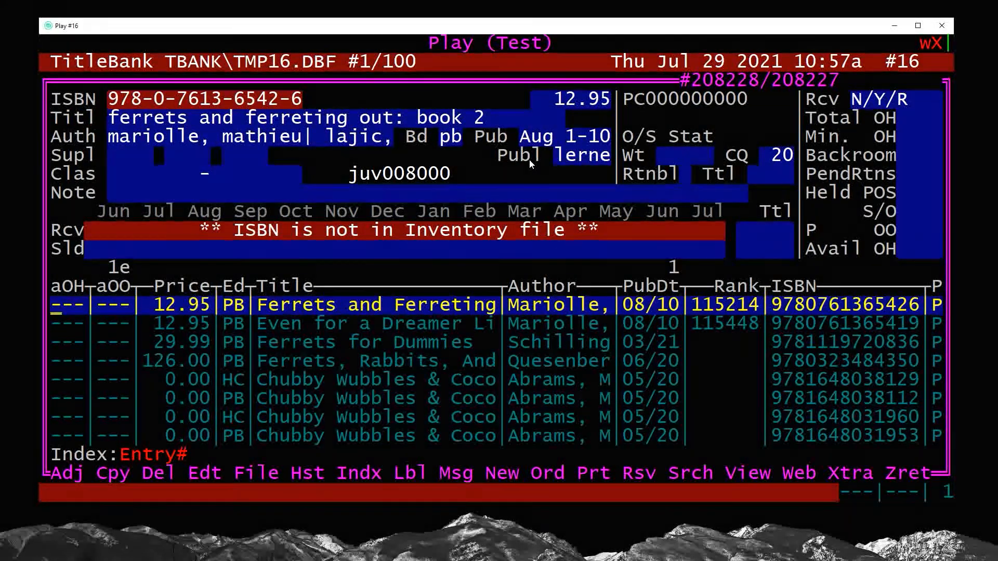
# Start an order for All About Ferrets and Rats from the search results, saving its new inventory record with supplier IBC
pyautogui.press('Down')
pyautogui.press('Down')
pyautogui.press('Down')
pyautogui.press('Down')
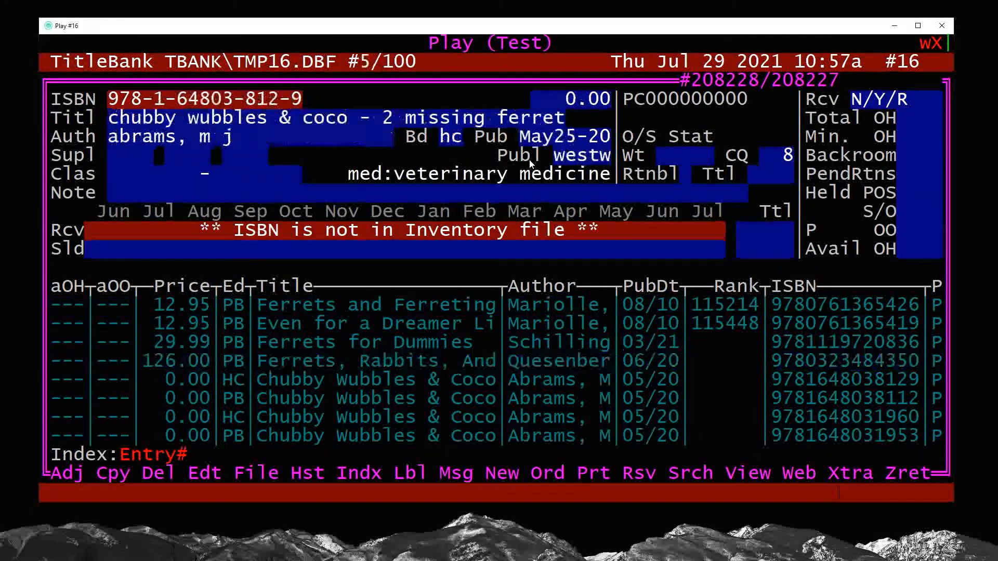
pyautogui.press('Down')
pyautogui.press('Down')
pyautogui.press('Down')
pyautogui.press('Down')
pyautogui.press('Down')
pyautogui.press('Down')
pyautogui.press('Down')
pyautogui.press('Up')
pyautogui.press('Up')
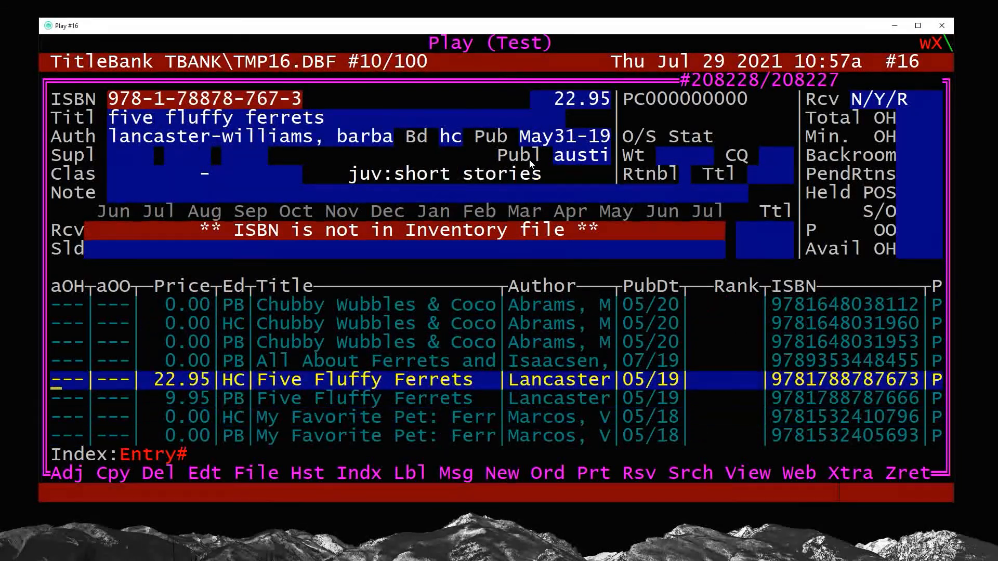
pyautogui.press('Up')
pyautogui.press('Up')
pyautogui.press('Down')
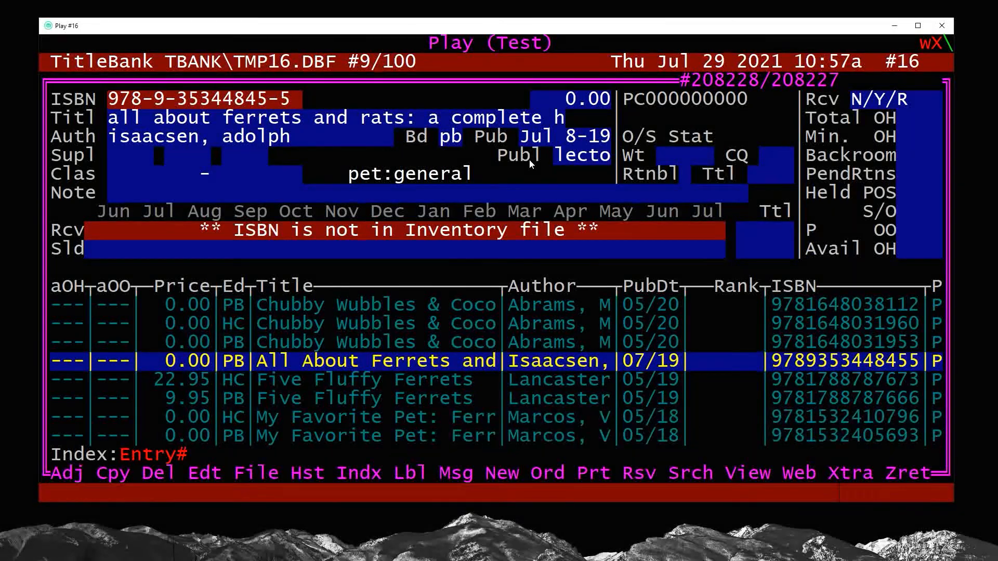
pyautogui.press('Down')
pyautogui.press('Up')
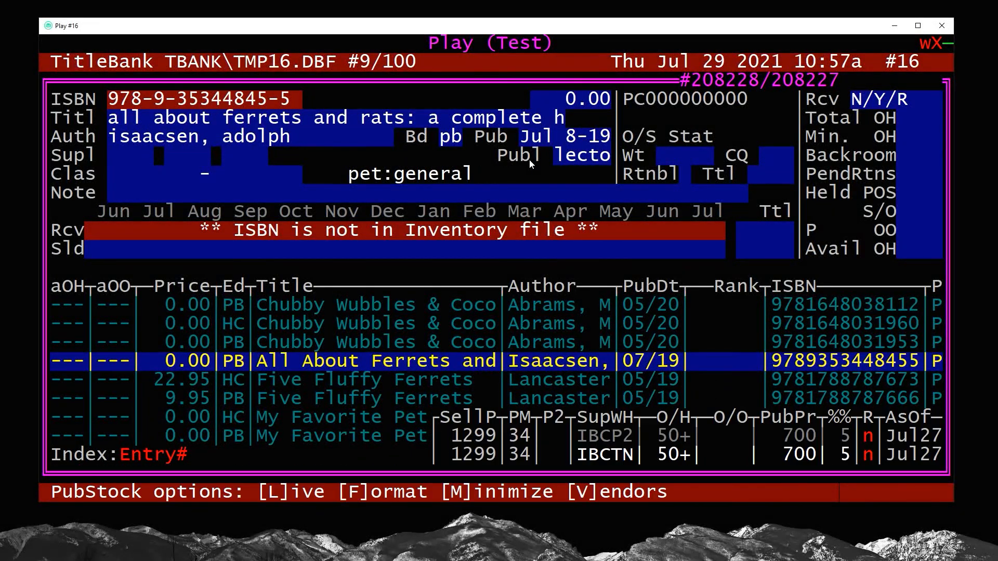
pyautogui.press('o')
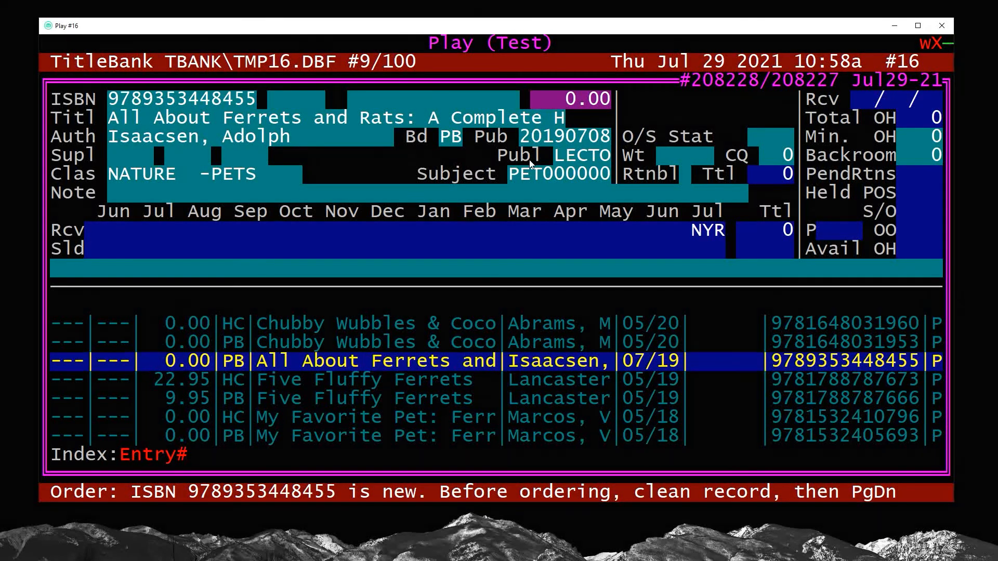
pyautogui.press('pagedown')
# Enter a customer order for 1 copy under the customer's account number, keeping e-mail notification and supplier IBC
pyautogui.press('pagedown')
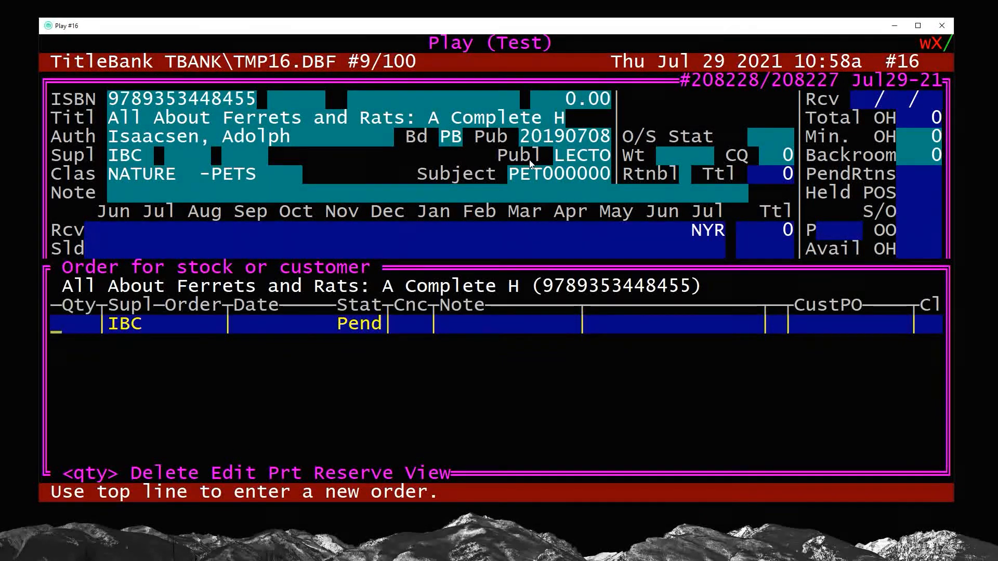
pyautogui.write('1')
pyautogui.press('pagedown')
pyautogui.write('FC00001')
pyautogui.press('Return')
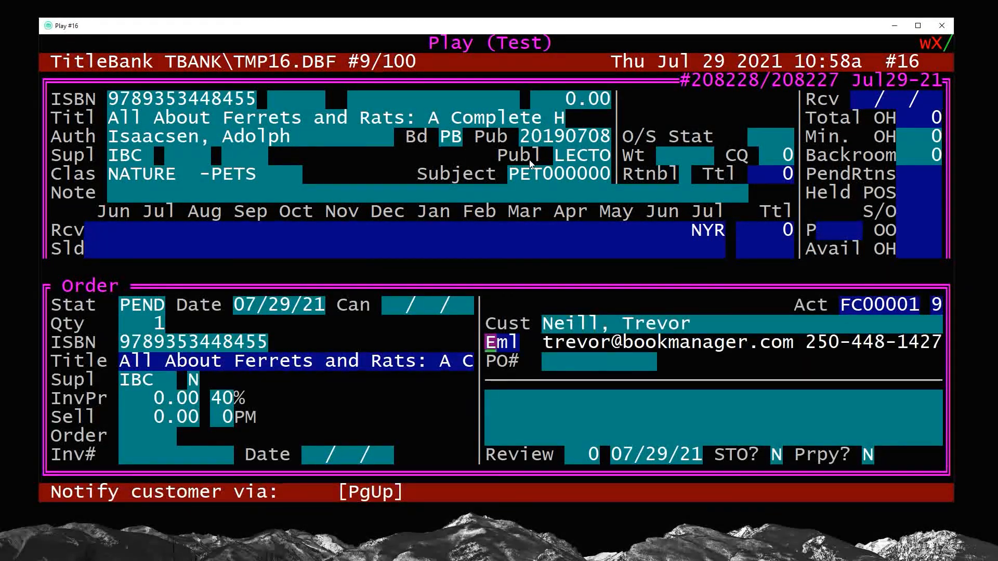
pyautogui.press('Return')
pyautogui.press('Return')
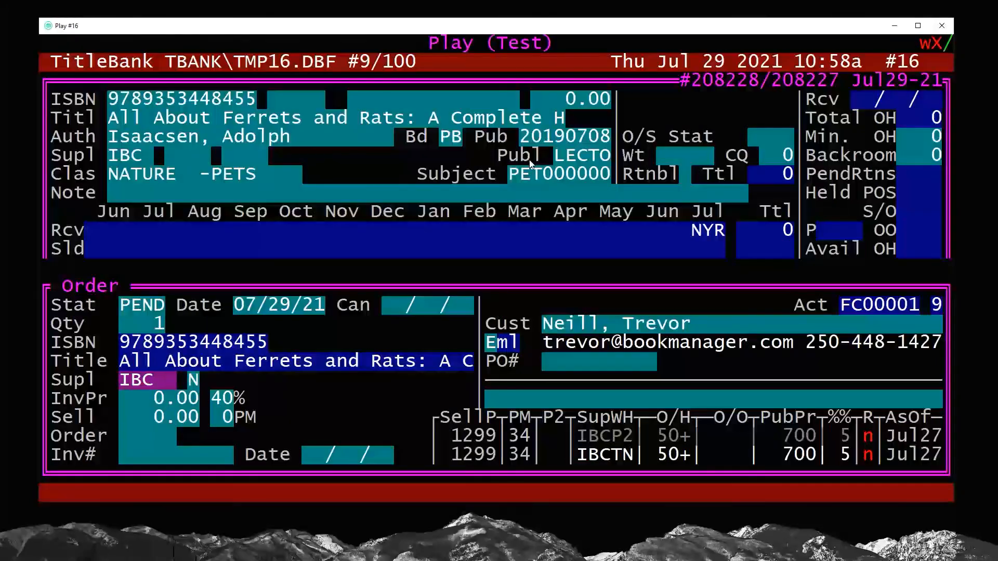
pyautogui.press('Return')
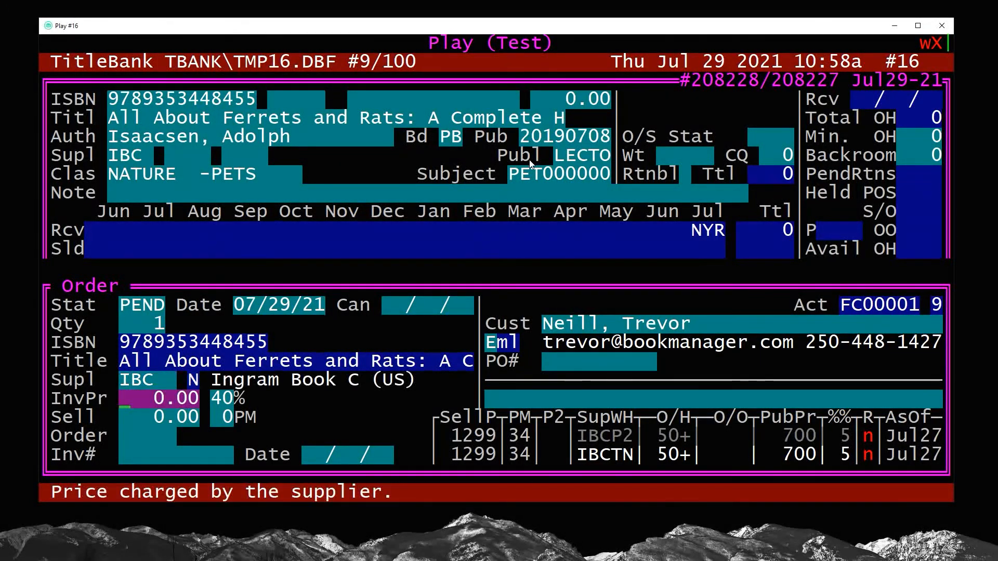
# Set the order's invoice price to 7.00, supplier discount to 5% and selling price to 12.99
pyautogui.write('7')
pyautogui.press('Return')
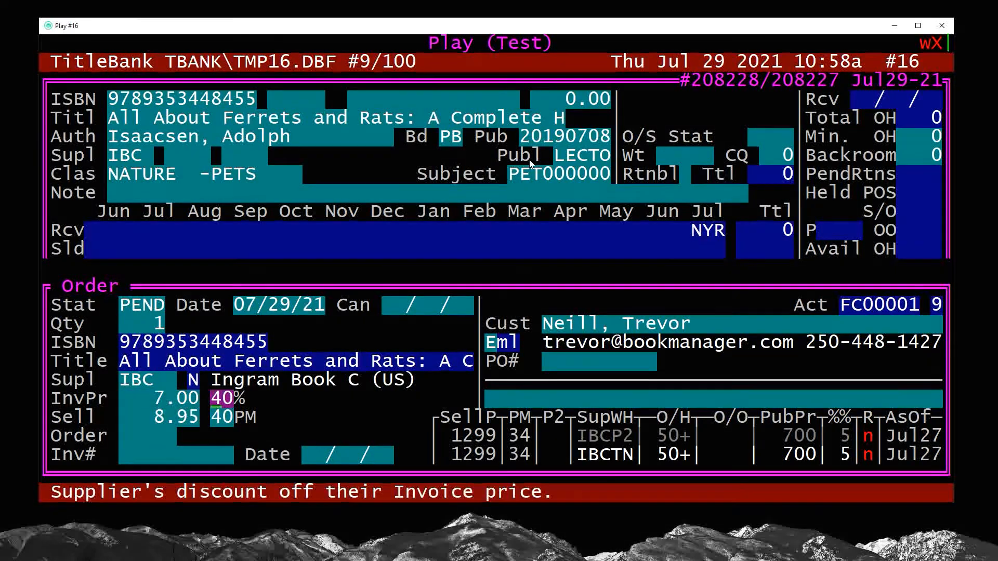
pyautogui.write('5')
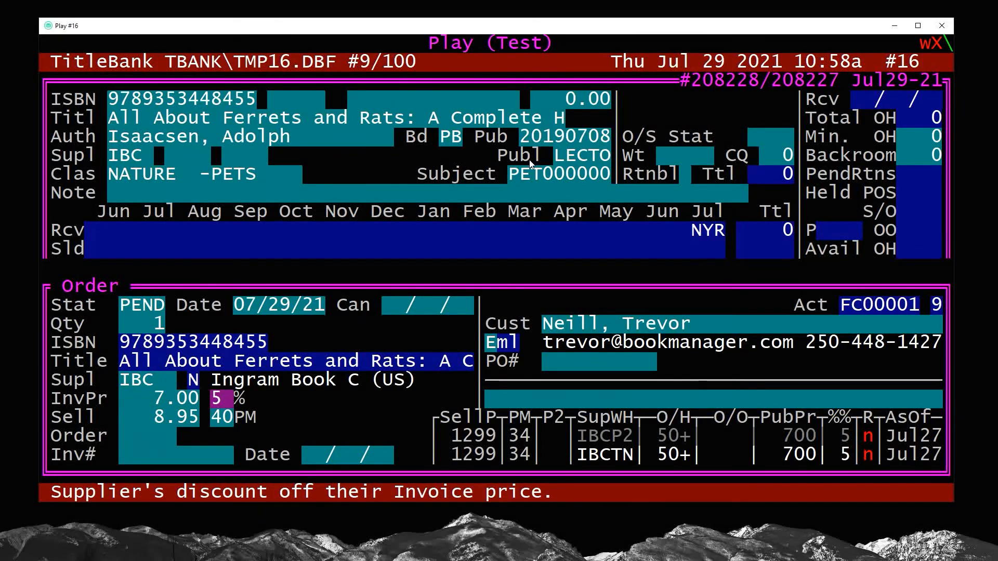
pyautogui.press('Return')
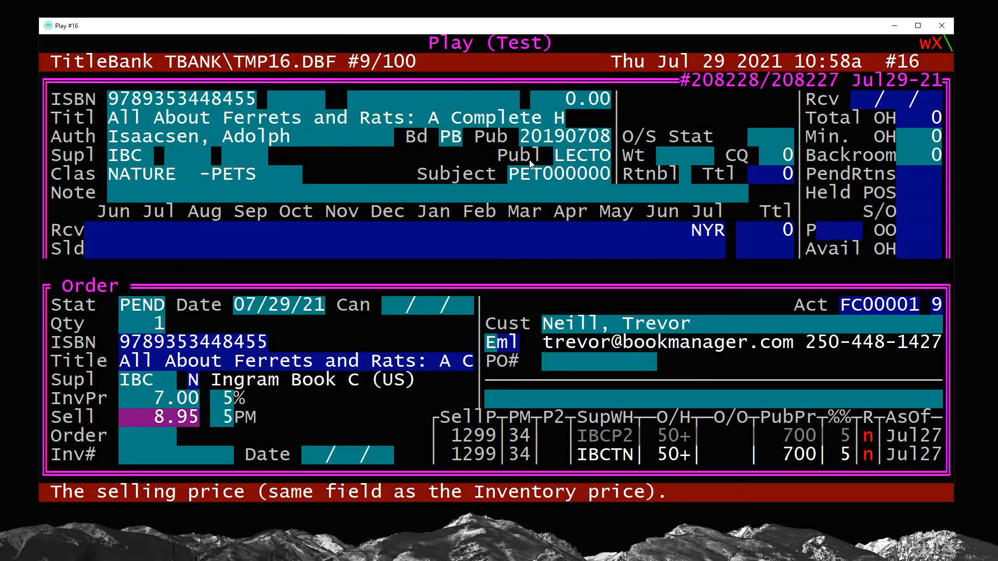
pyautogui.write('12.99')
pyautogui.press('Return')
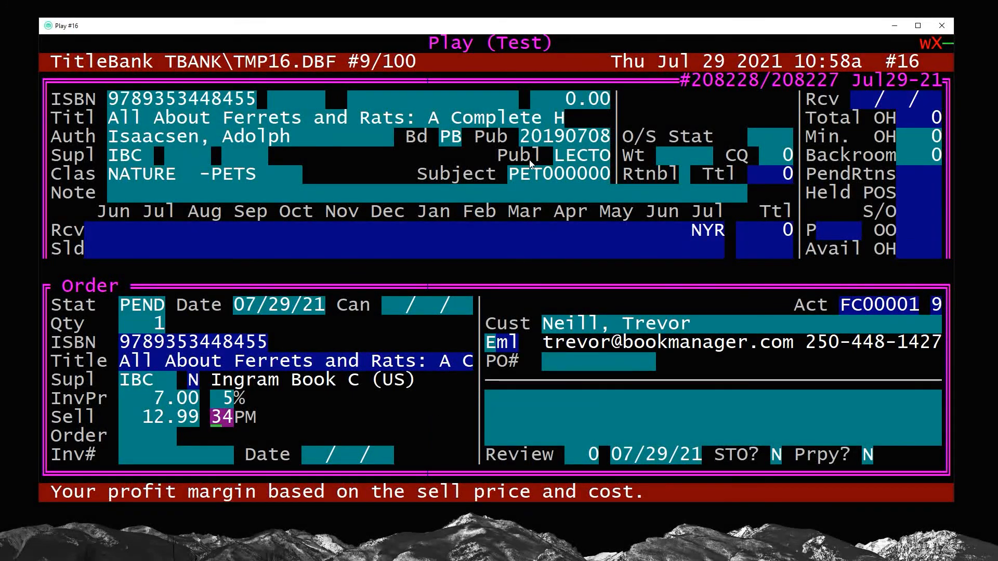
pyautogui.press('Return')
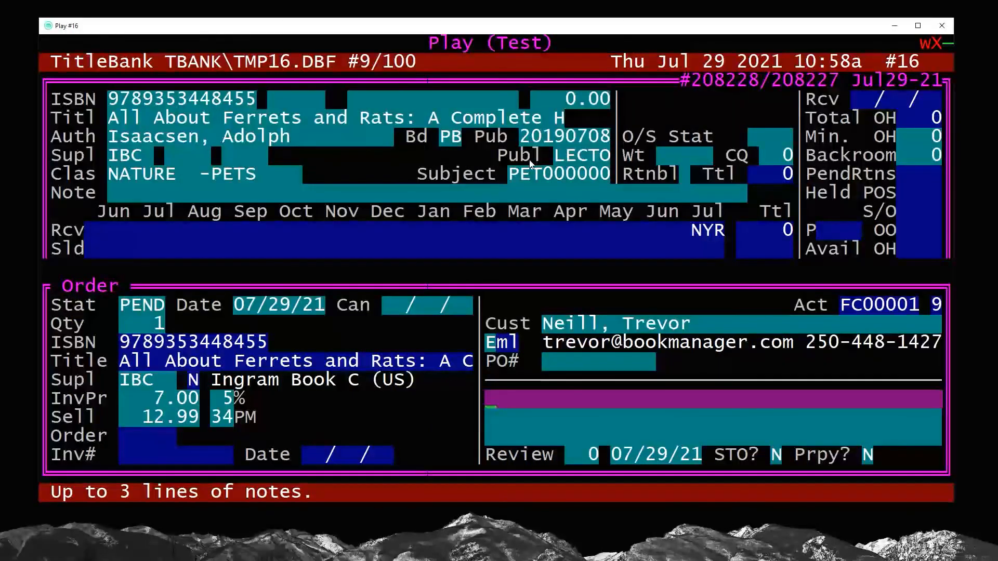
# Mark the order as prepaid with blank notes, set up a new Held Prepay and go to that held sale
pyautogui.press('Return')
pyautogui.press('Return')
pyautogui.press('Return')
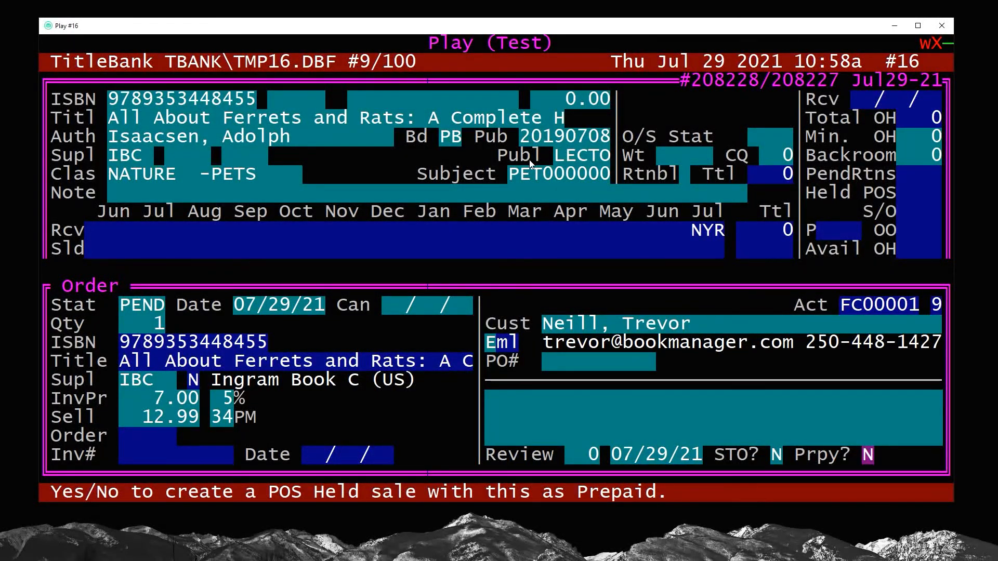
pyautogui.press('y')
pyautogui.press('Return')
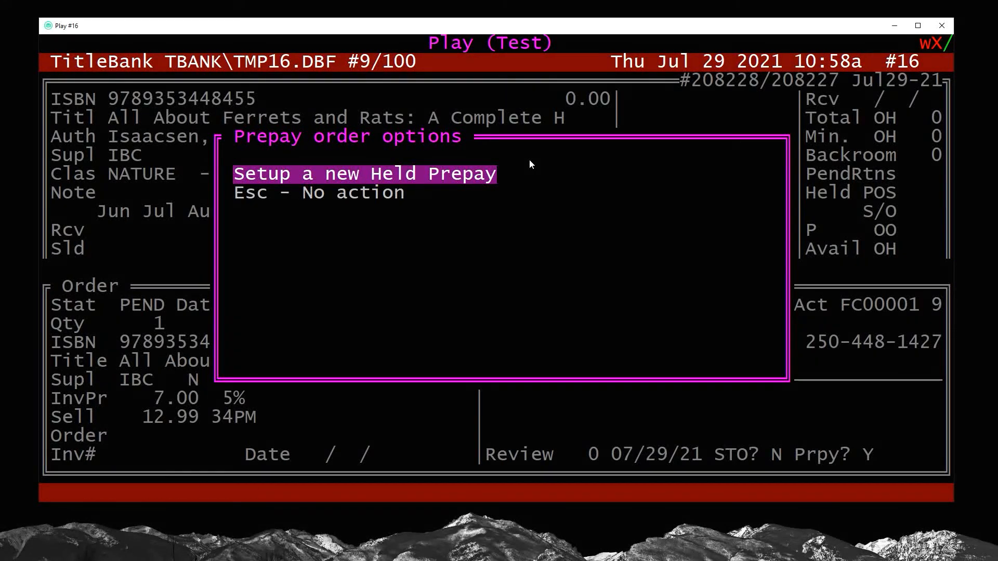
pyautogui.press('Return')
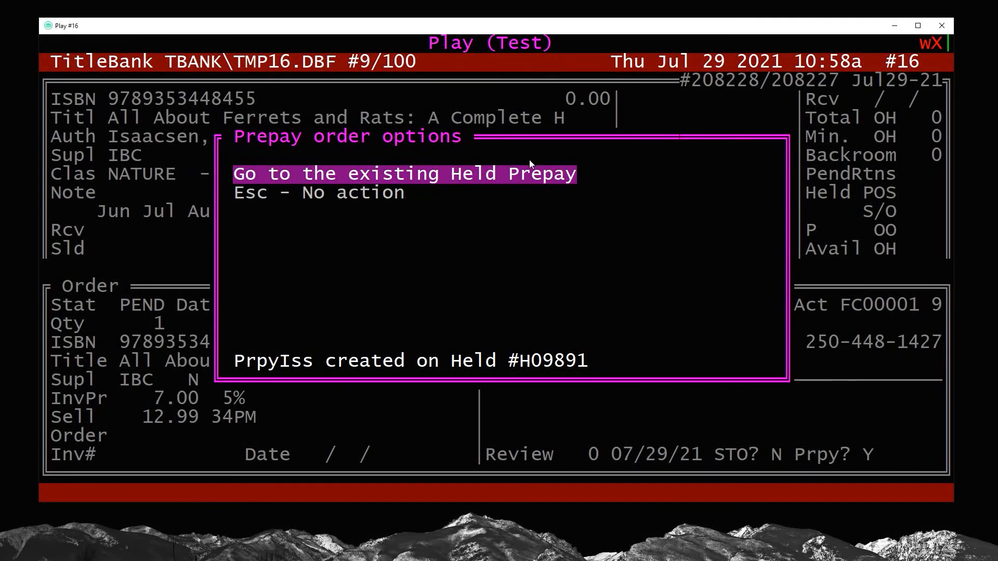
pyautogui.press('Return')
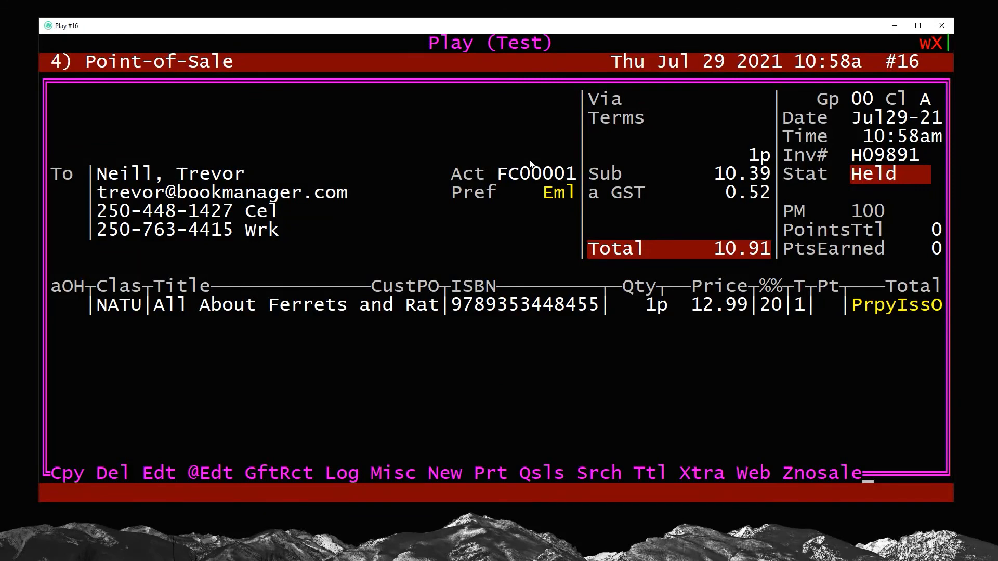
# Edit the held prepaid sale, tender 10.91 to Visa and complete it with a receipt
pyautogui.press('e')
pyautogui.press('Return')
pyautogui.press('n')
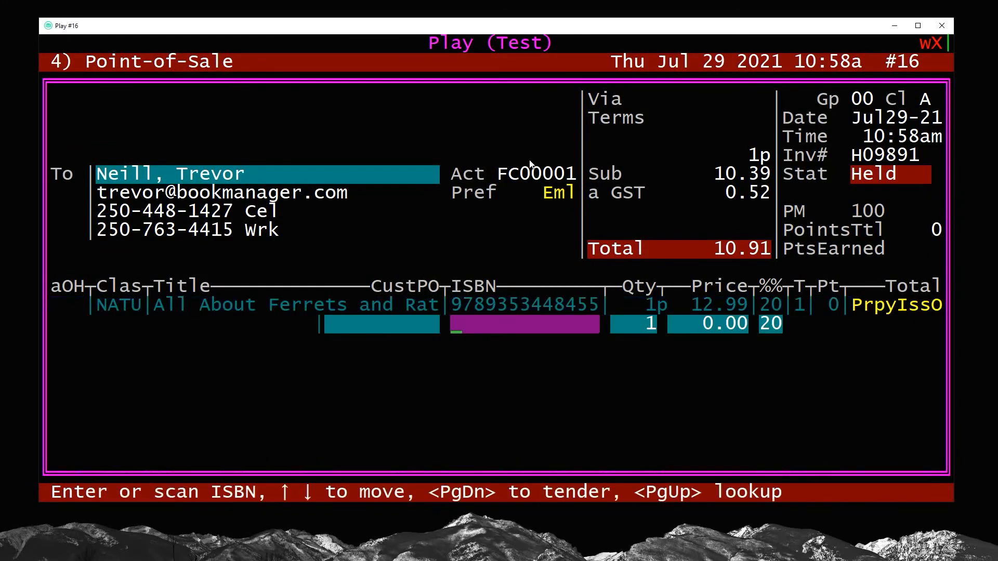
pyautogui.press('pagedown')
pyautogui.press('Down')
pyautogui.press('Down')
pyautogui.press('Down')
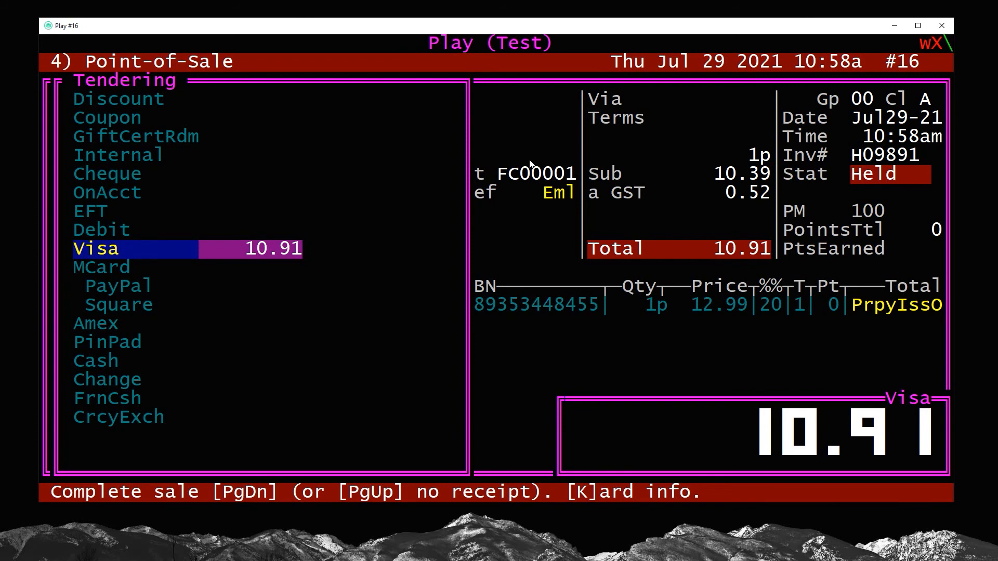
pyautogui.press('pagedown')
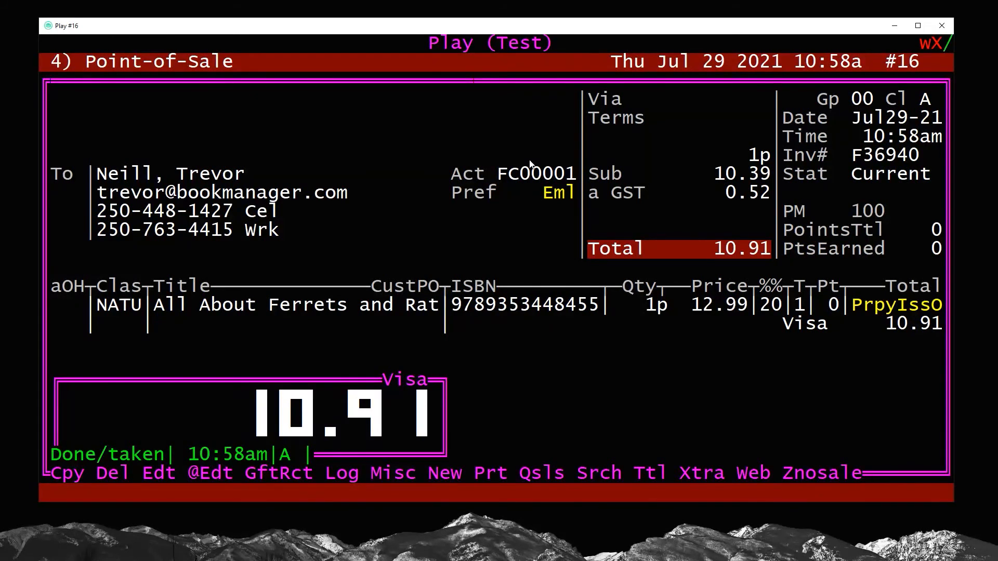
# Run the sub-total of the day's sales to the screen with the existing report options
pyautogui.press('m')
pyautogui.press('Down')
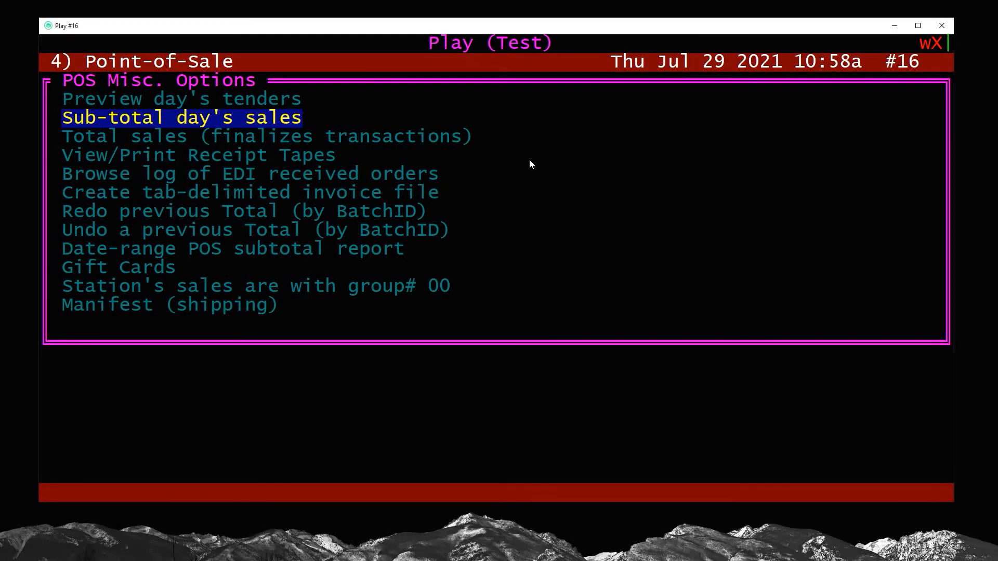
pyautogui.press('Return')
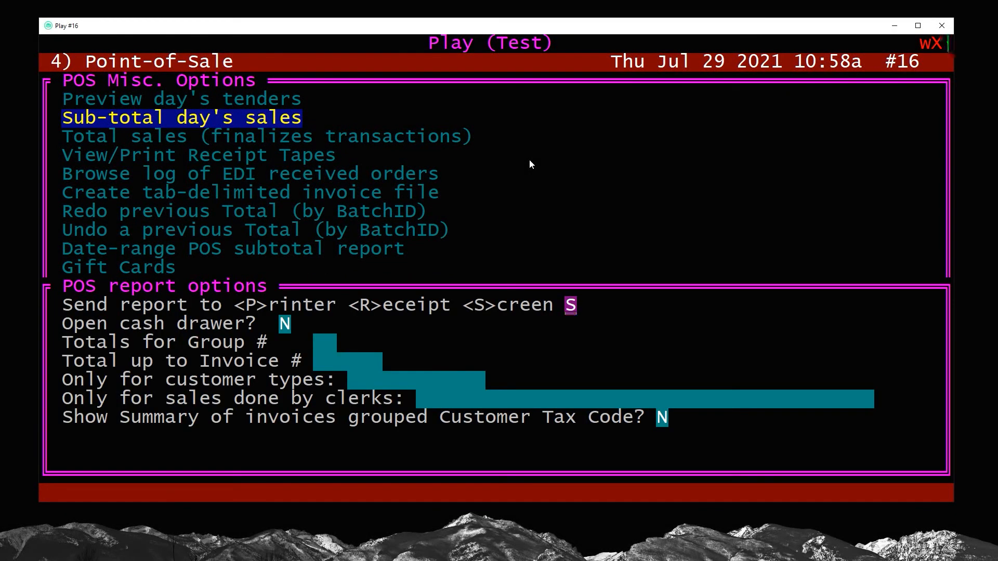
pyautogui.press('Return')
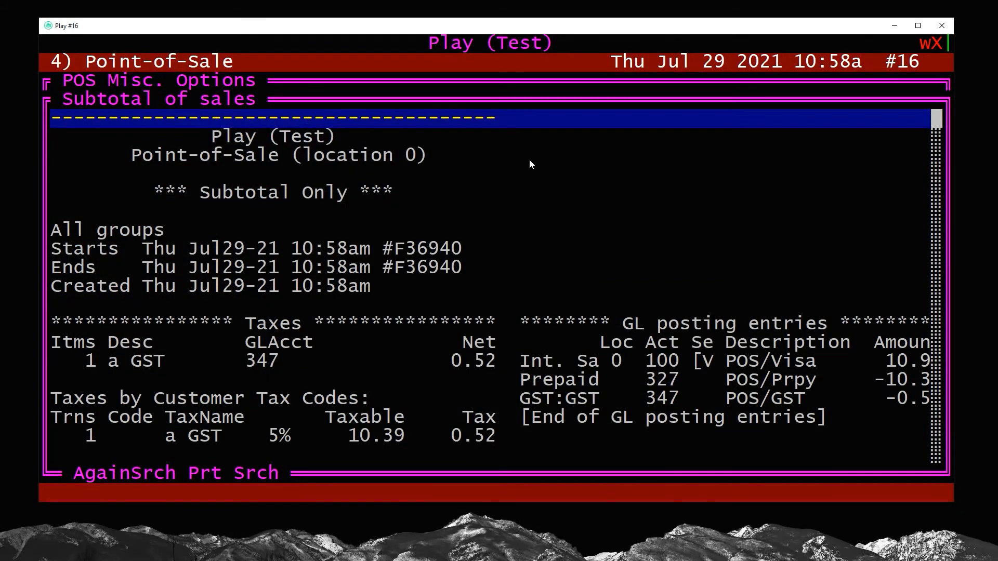
# Examine the taxes and the Visa, Prepaid and GST GL posting entries in the subtotal report
pyautogui.press('Down')
pyautogui.press('Down')
pyautogui.press('Down')
pyautogui.press('Down')
pyautogui.press('Down')
pyautogui.press('Down')
pyautogui.press('Down')
pyautogui.press('Down')
pyautogui.press('Down')
pyautogui.press('Down')
pyautogui.press('Down')
pyautogui.press('Down')
pyautogui.press('Down')
pyautogui.press('Down')
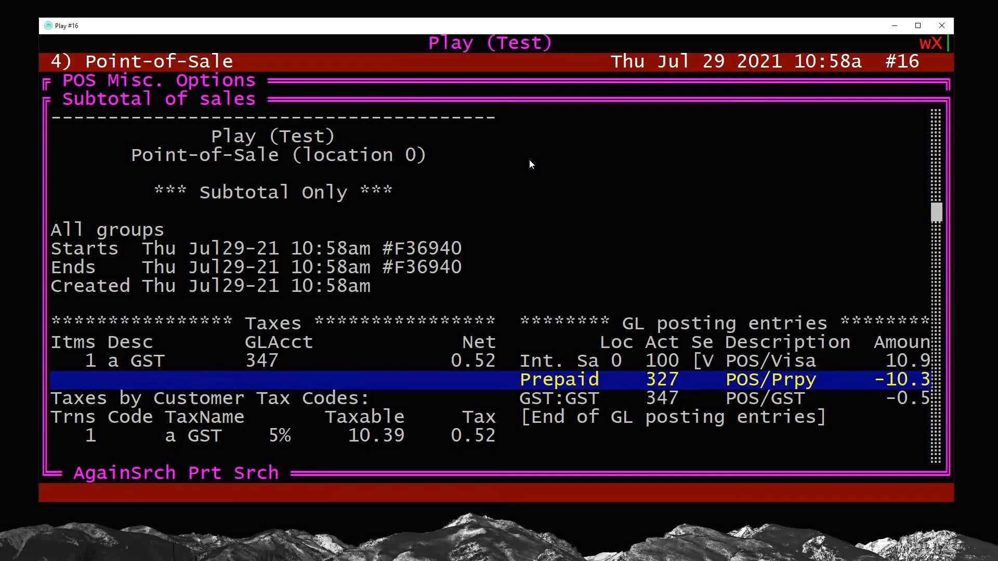
pyautogui.press('Up')
pyautogui.press('Up')
pyautogui.press('Up')
pyautogui.press('Up')
pyautogui.press('Down')
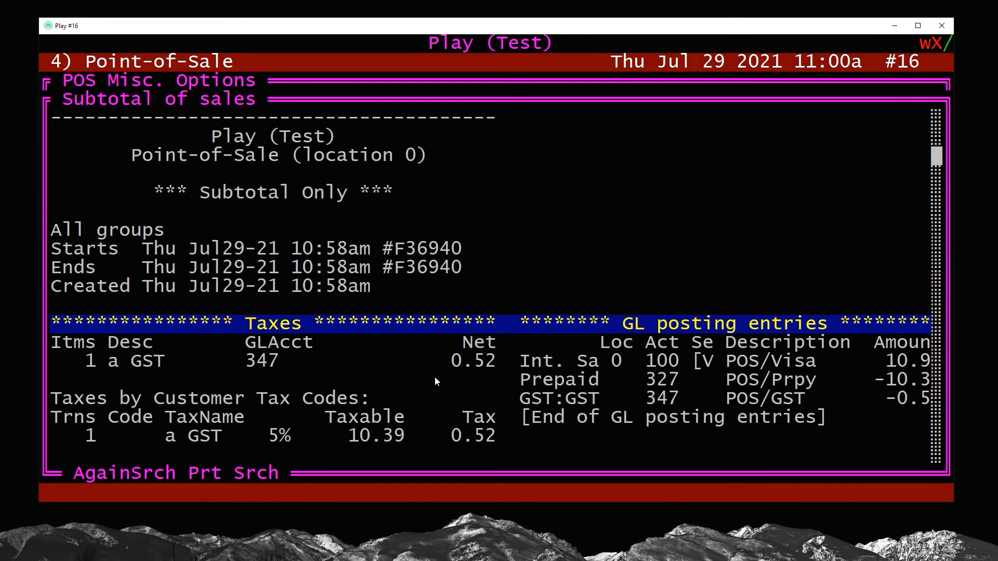
# Examine the GST figures under Taxes and Taxes by Customer Tax Codes in the subtotal report
pyautogui.press('Down')
pyautogui.press('Down')
pyautogui.press('Down')
pyautogui.press('Down')
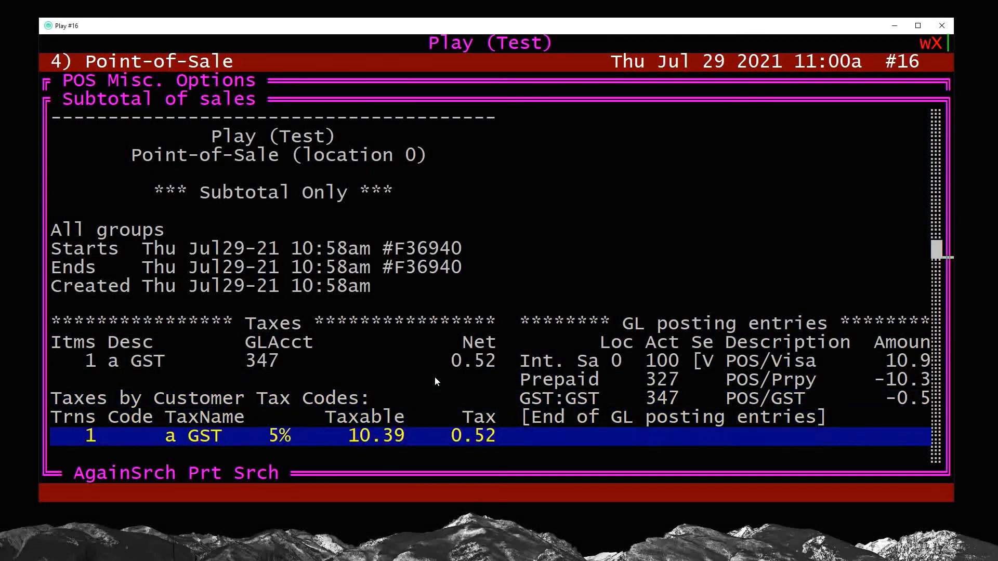
pyautogui.press('Up')
pyautogui.press('Up')
pyautogui.press('Up')
pyautogui.press('Up')
pyautogui.press('Up')
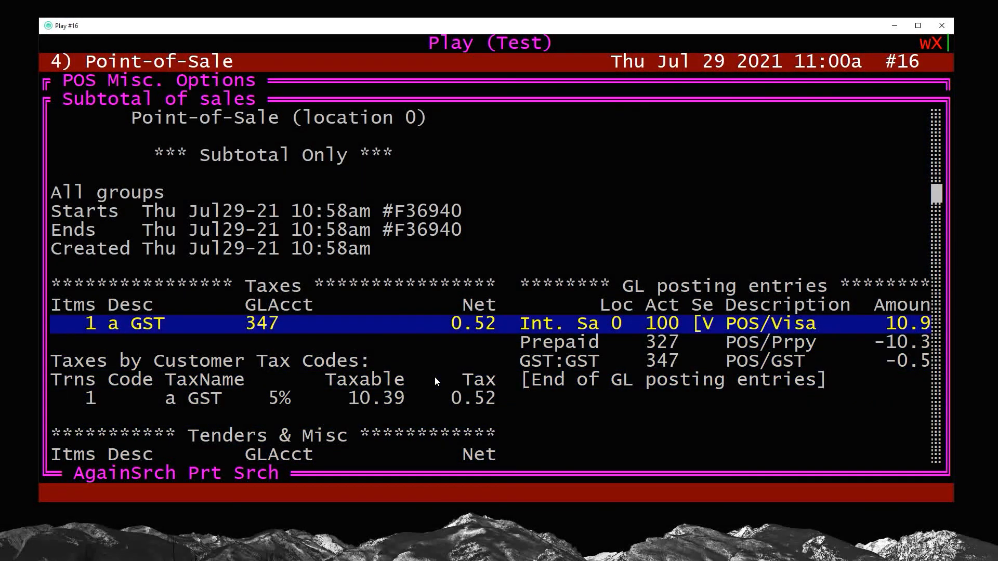
pyautogui.moveTo(491, 332); pyautogui.dragTo(142, 325)
pyautogui.moveTo(507, 399); pyautogui.dragTo(233, 399)
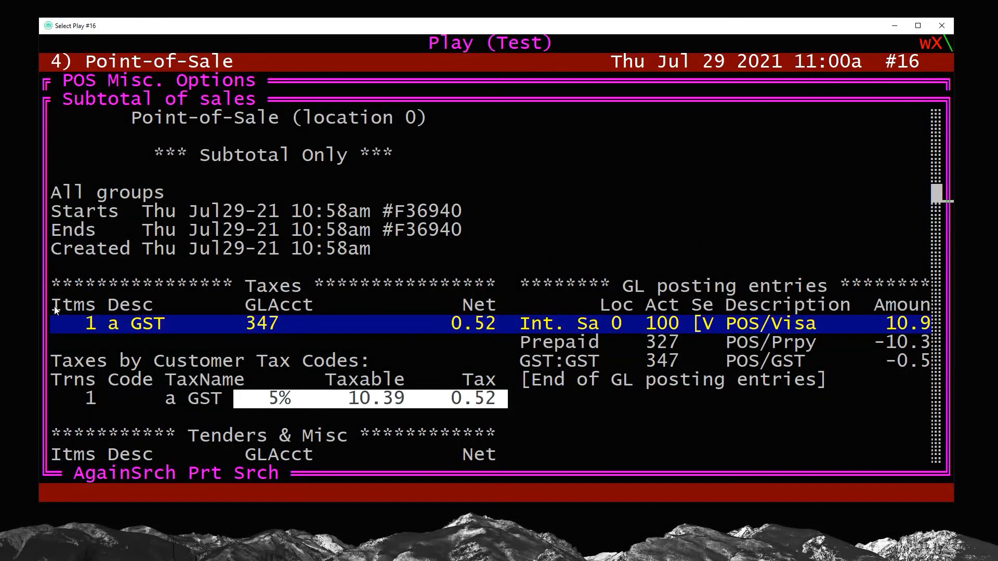
pyautogui.moveTo(52, 306); pyautogui.dragTo(496, 401)
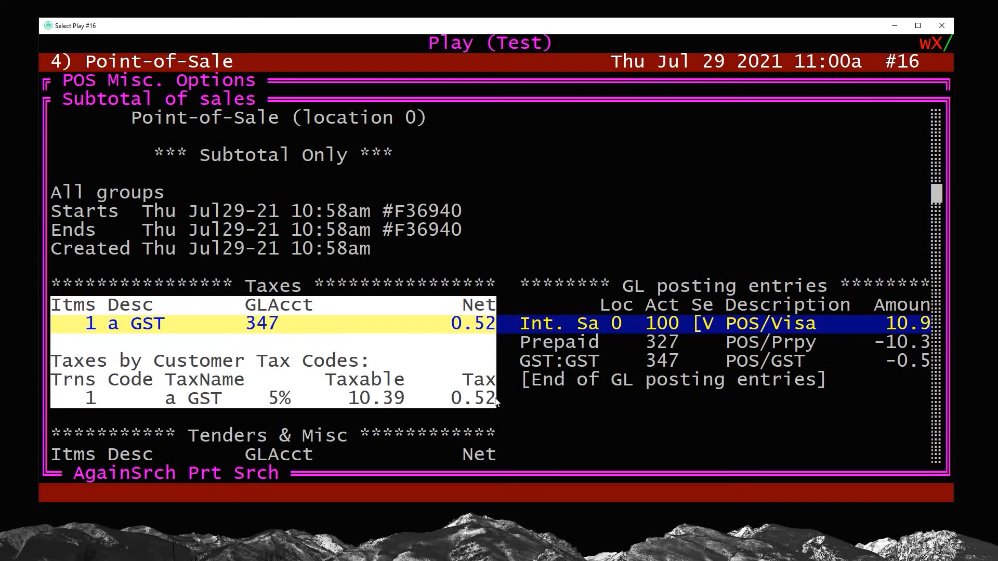
pyautogui.click(490, 400)
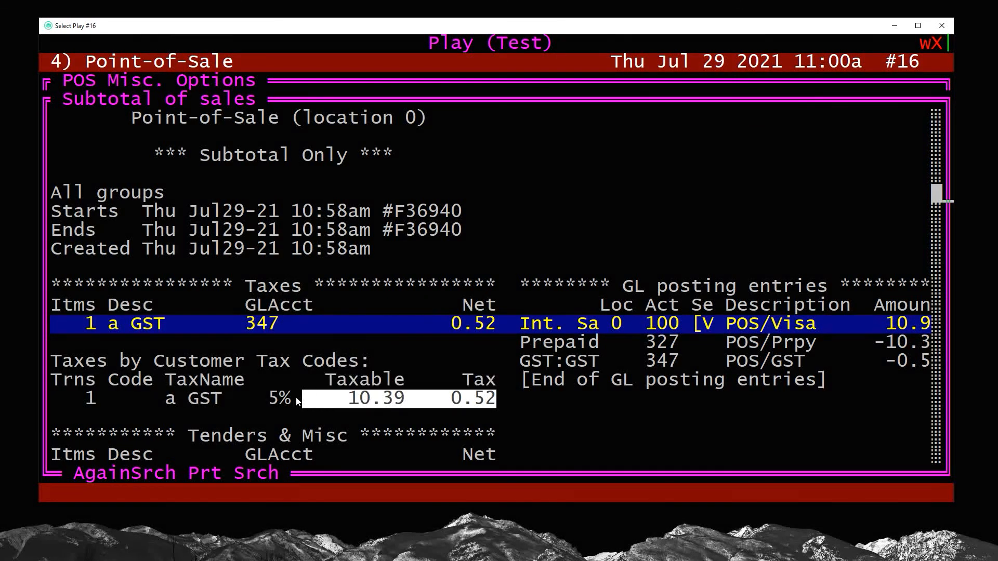
pyautogui.moveTo(394, 323); pyautogui.dragTo(255, 324)
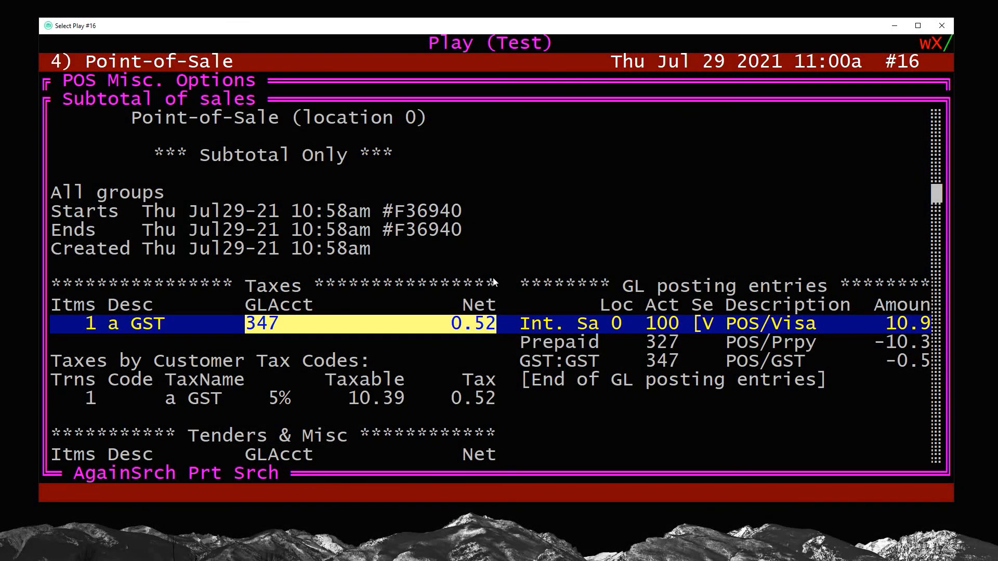
pyautogui.moveTo(52, 269); pyautogui.dragTo(488, 270)
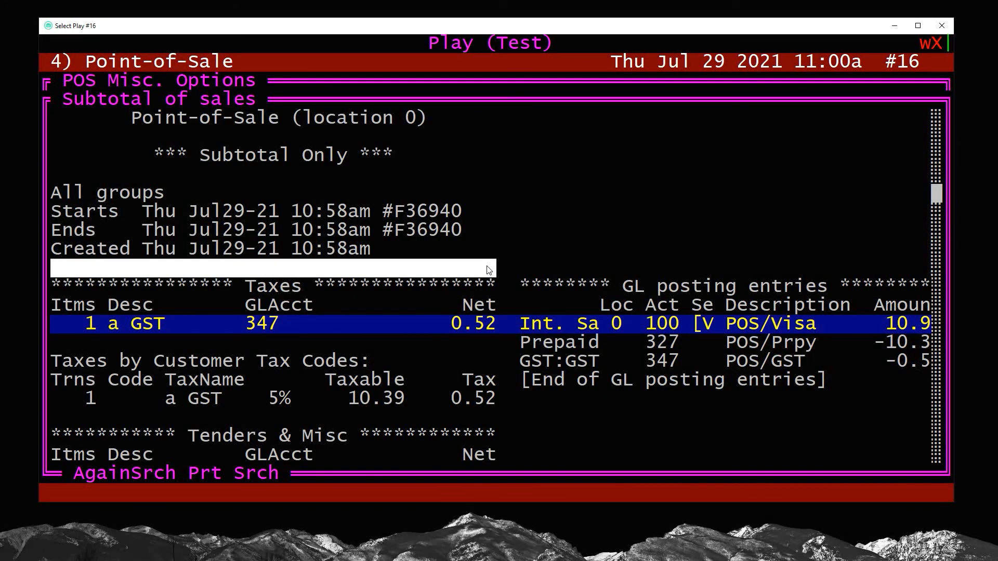
pyautogui.doubleClick(276, 398)
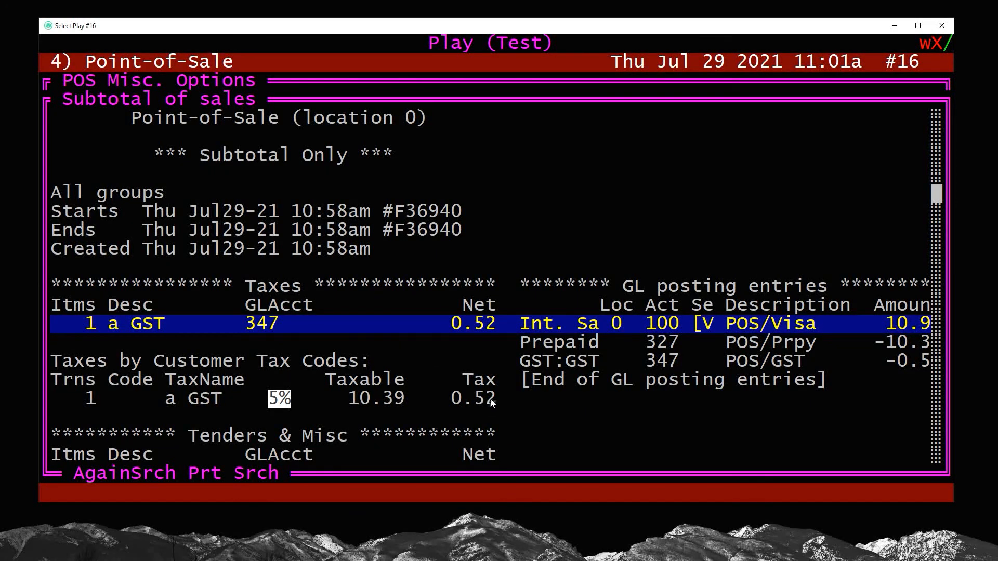
pyautogui.moveTo(491, 400); pyautogui.dragTo(318, 399)
pyautogui.moveTo(491, 325); pyautogui.dragTo(406, 326)
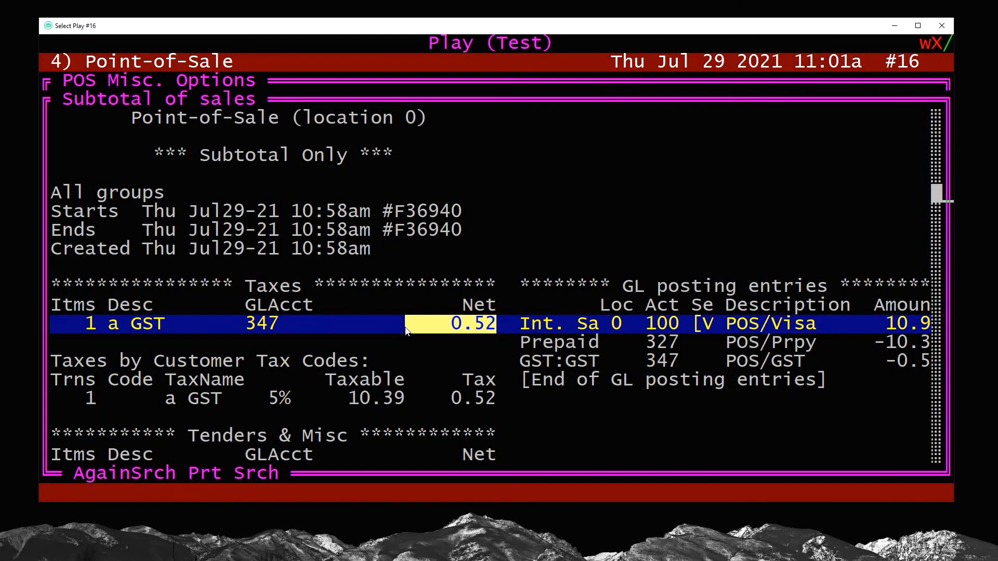
pyautogui.click(404, 326)
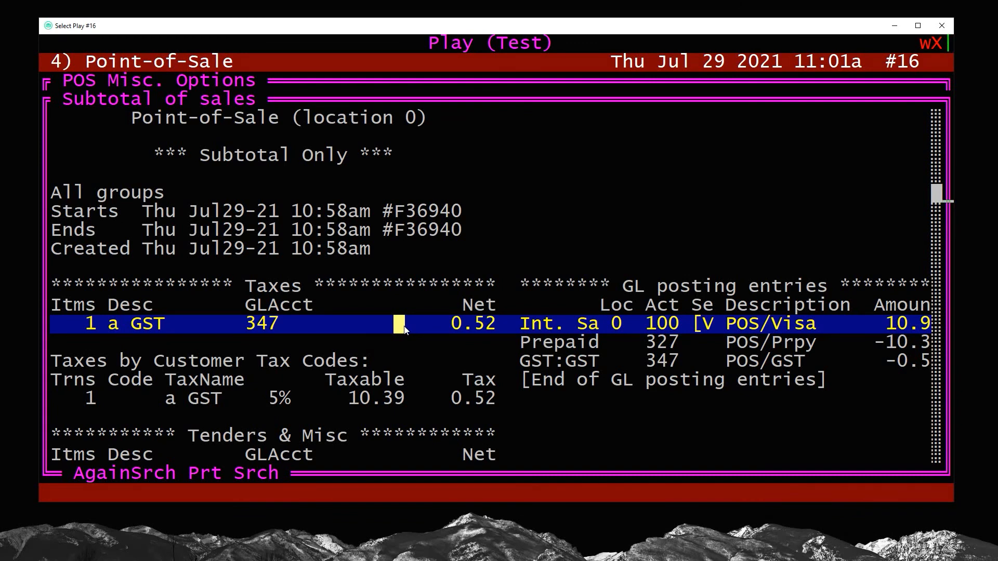
# Compare the Visa, Prepaid and GST lines of the GL posting entries with the tax lines
pyautogui.press('Down')
pyautogui.press('Down')
pyautogui.press('Down')
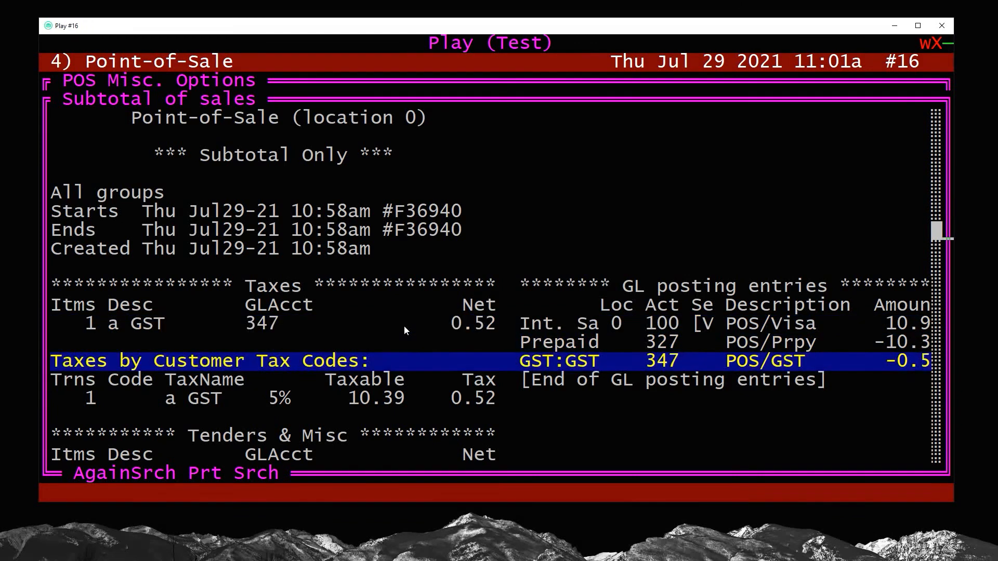
pyautogui.press('Up')
pyautogui.press('Up')
pyautogui.press('Up')
pyautogui.press('Up')
pyautogui.press('Down')
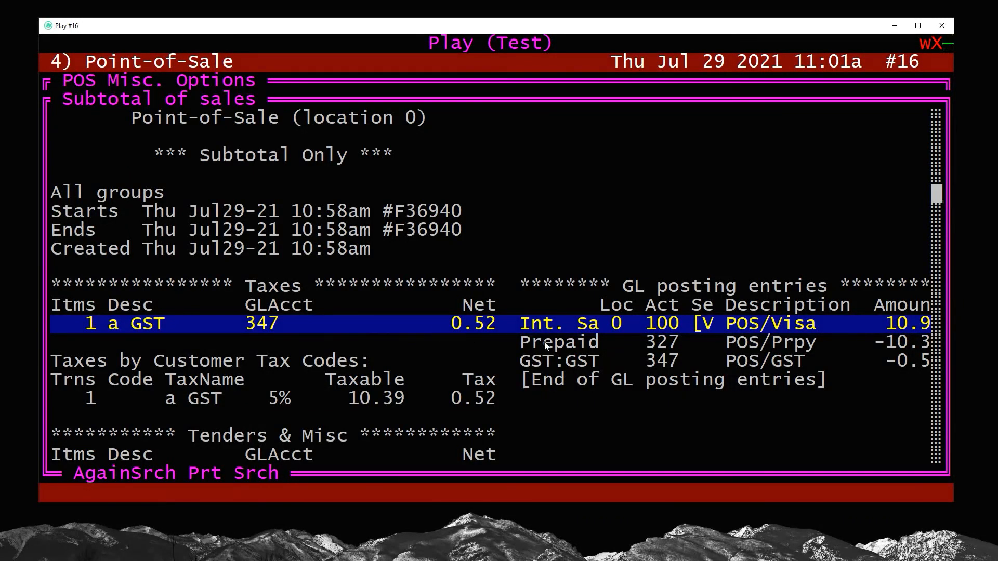
pyautogui.moveTo(526, 326); pyautogui.dragTo(925, 365)
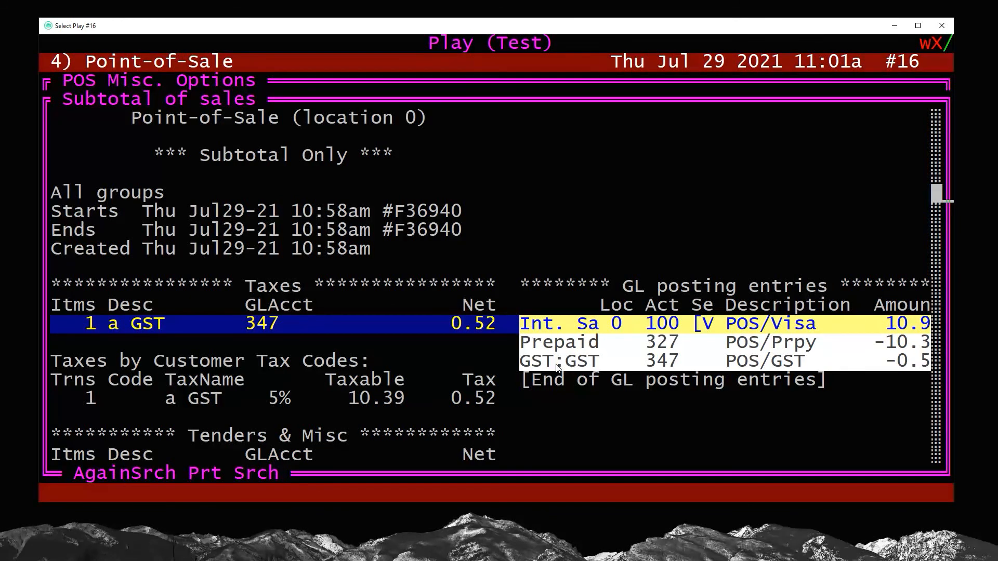
pyautogui.press('Down')
pyautogui.press('Down')
pyautogui.press('Down')
pyautogui.press('Down')
pyautogui.press('Down')
pyautogui.press('Down')
pyautogui.press('Down')
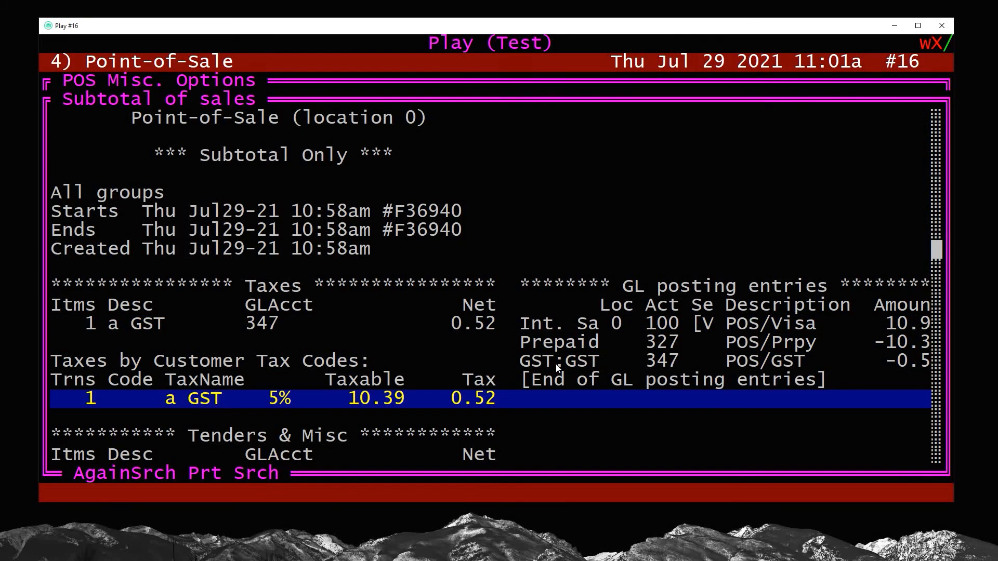
# Examine the Visa and PrpyIss lines and the prepay total in the Tenders & Misc section
pyautogui.press('Down')
pyautogui.press('Down')
pyautogui.press('Down')
pyautogui.press('Down')
pyautogui.press('Down')
pyautogui.press('Down')
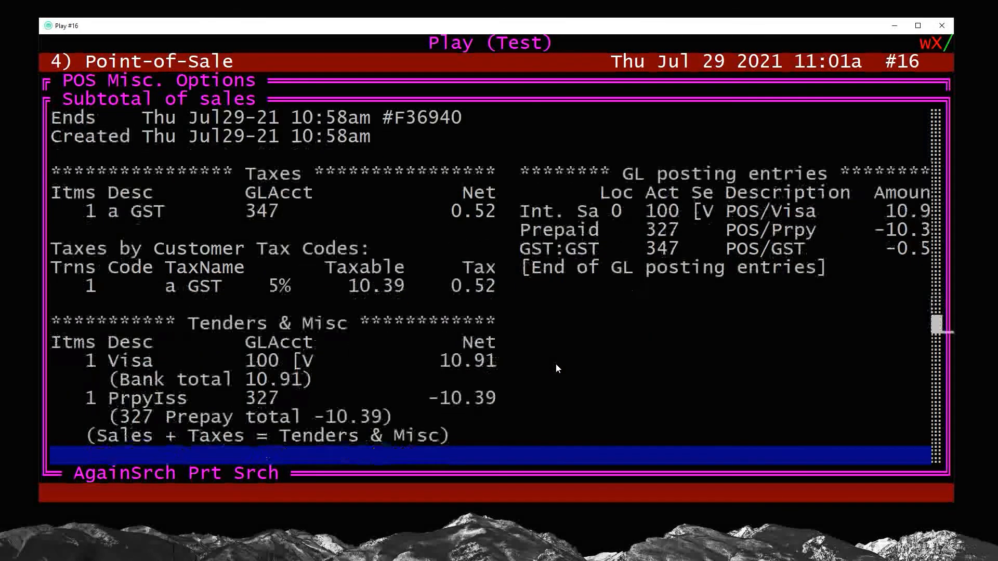
pyautogui.press('Down')
pyautogui.press('Down')
pyautogui.press('Down')
pyautogui.press('Down')
pyautogui.press('Down')
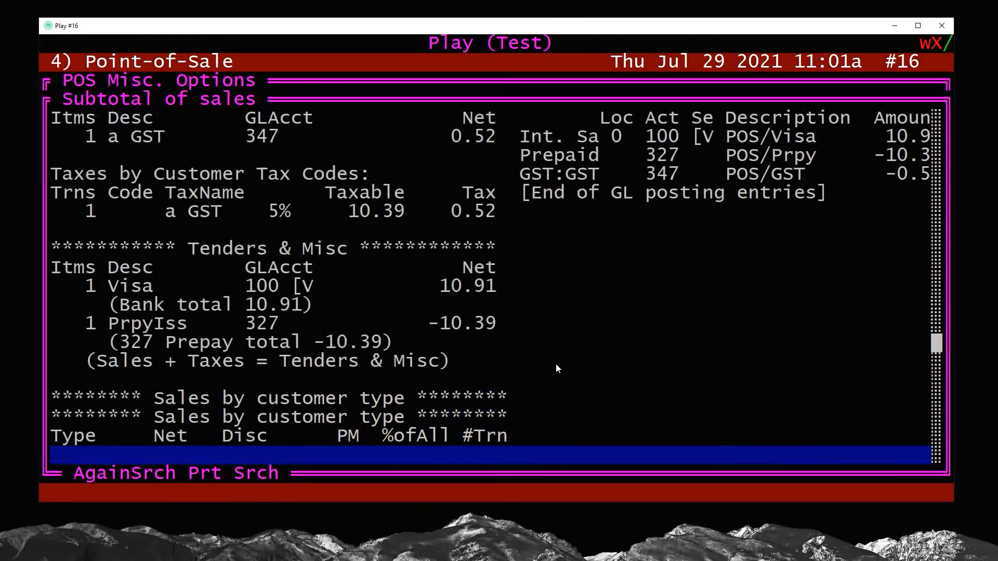
pyautogui.moveTo(495, 291); pyautogui.dragTo(96, 288)
pyautogui.moveTo(88, 325); pyautogui.dragTo(278, 331)
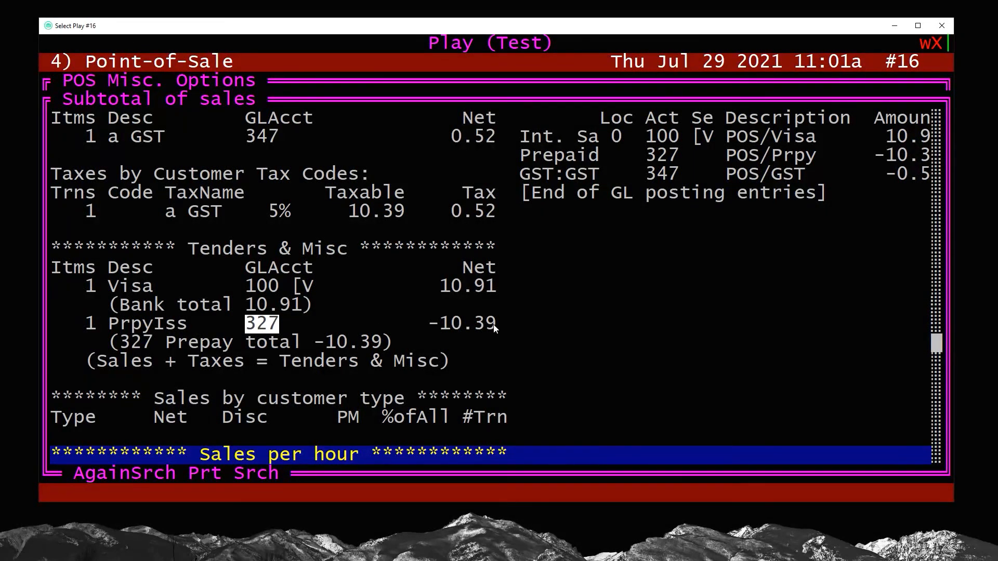
pyautogui.moveTo(493, 324); pyautogui.dragTo(428, 328)
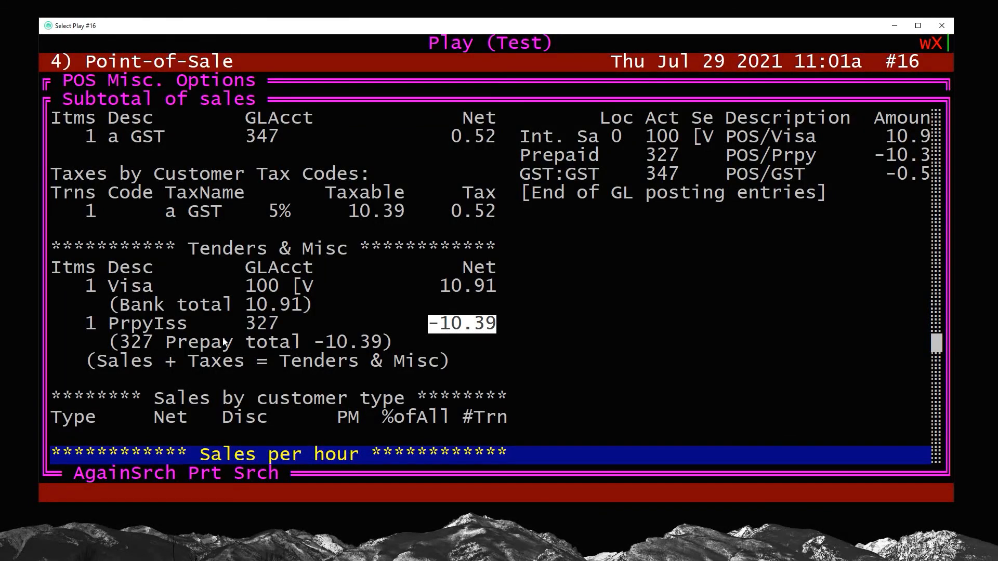
pyautogui.click(115, 343)
pyautogui.moveTo(115, 343); pyautogui.dragTo(382, 346)
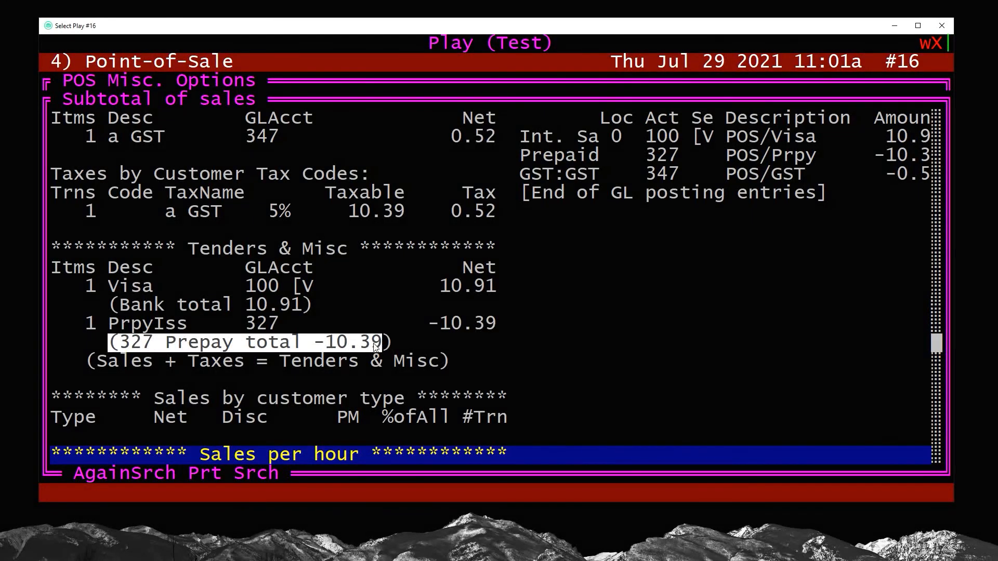
pyautogui.click(376, 347)
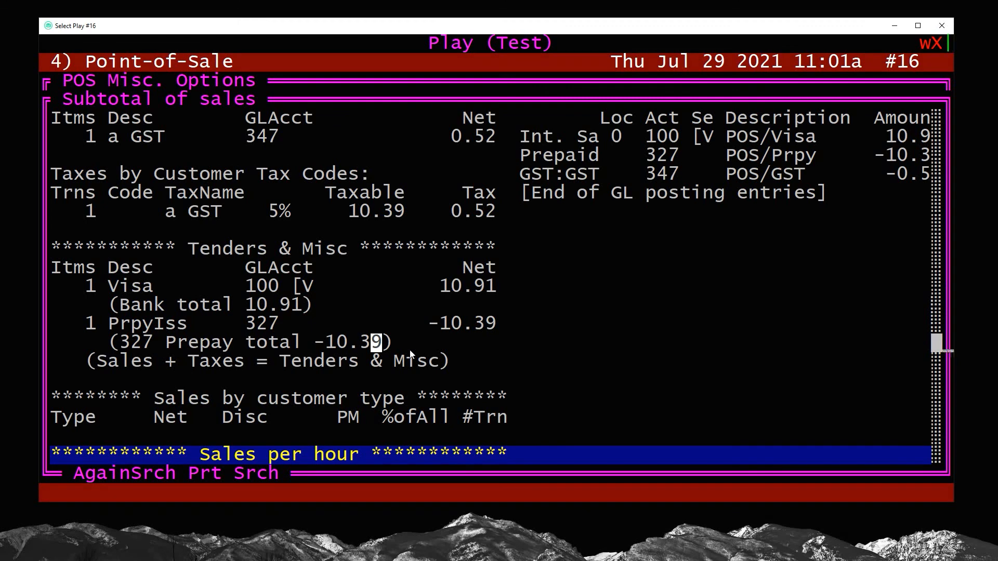
# Leave the subtotal report and copy the ISBN of All About Ferrets and Rats from the completed sale
pyautogui.press('Escape')
pyautogui.press('Escape')
pyautogui.press('Escape')
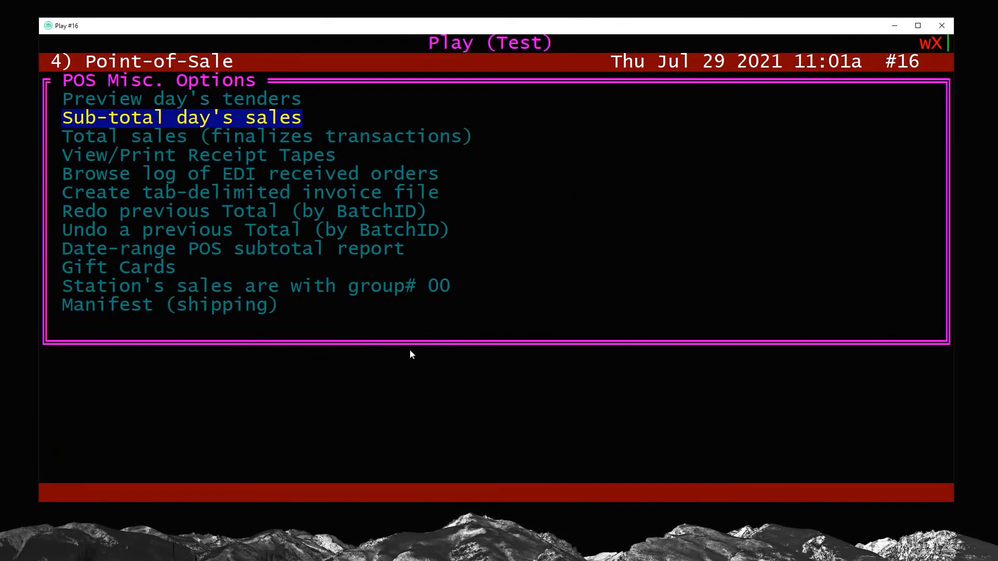
pyautogui.press('Escape')
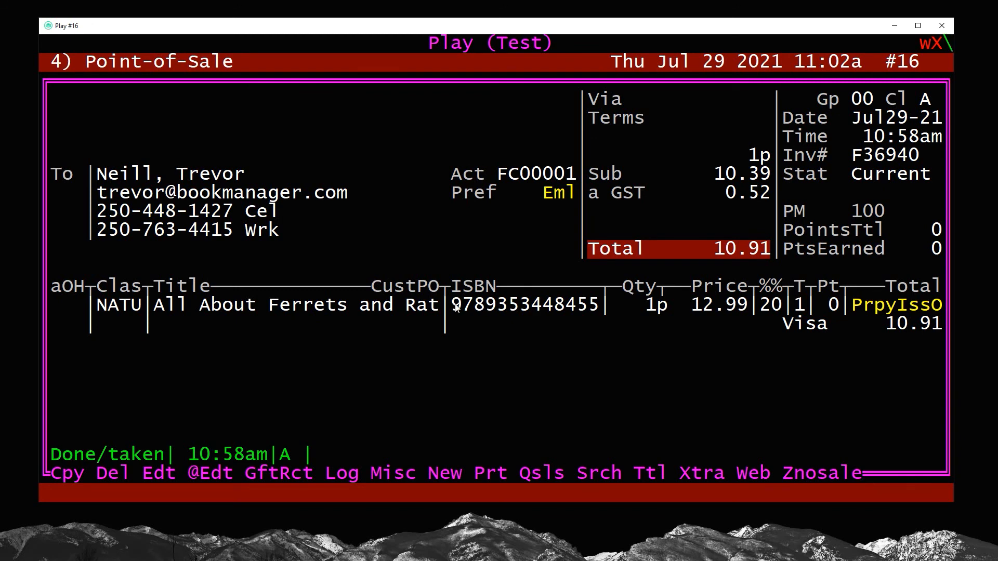
pyautogui.moveTo(451, 305); pyautogui.dragTo(595, 312)
pyautogui.rightClick(511, 360)
pyautogui.press('F9')
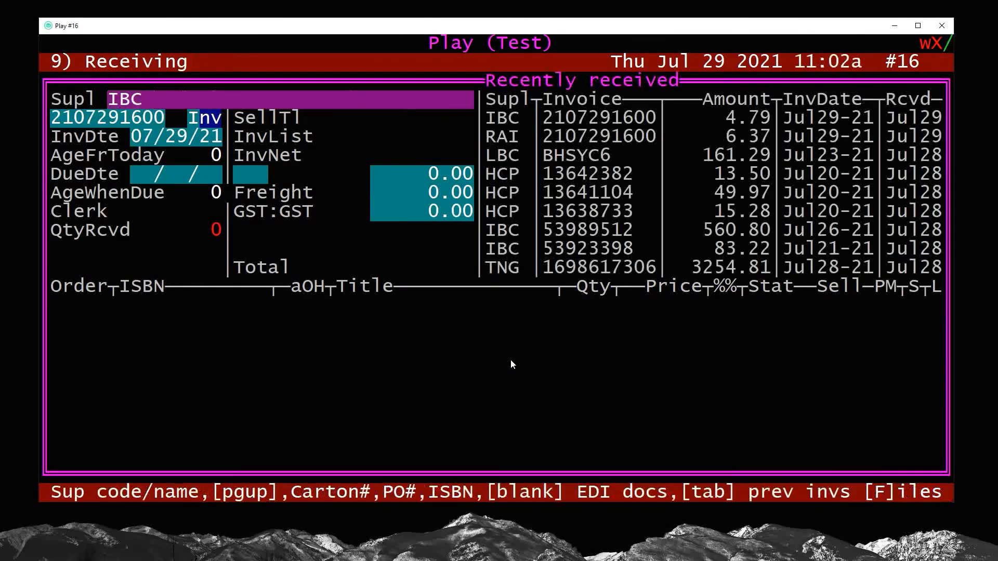
pyautogui.press('Return')
pyautogui.write('?')
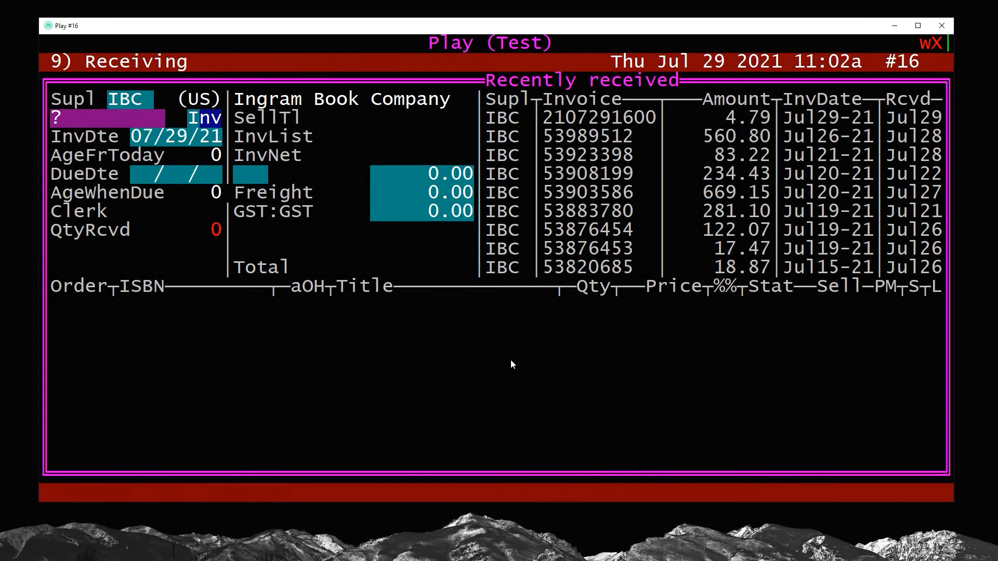
pyautogui.press('Return')
pyautogui.press('Escape')
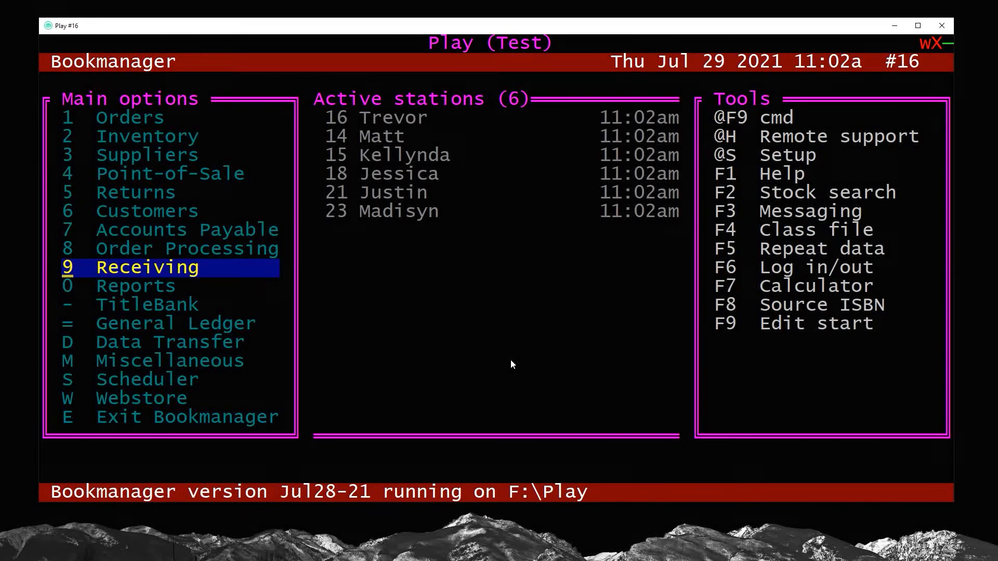
pyautogui.write('29789353448455')
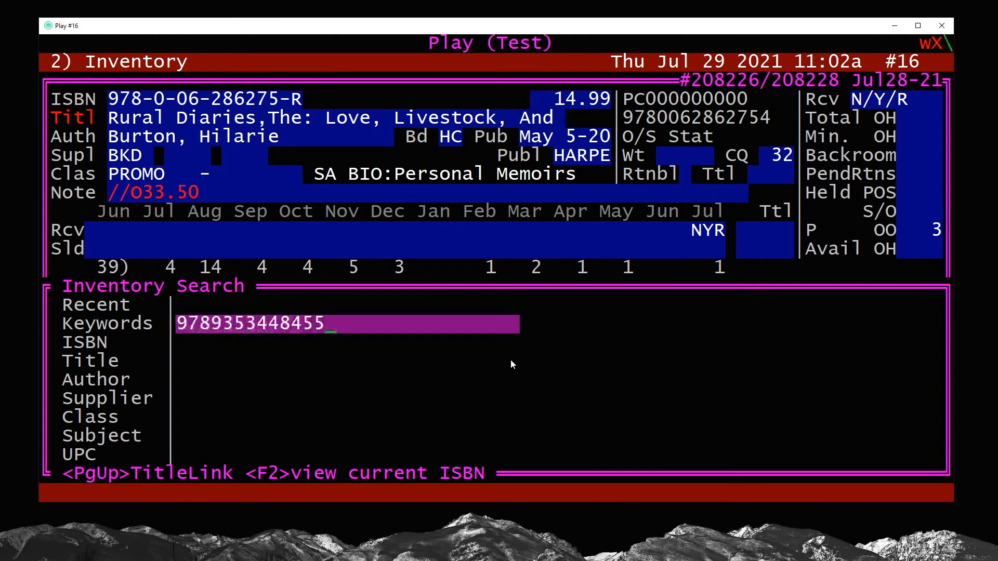
pyautogui.press('Return')
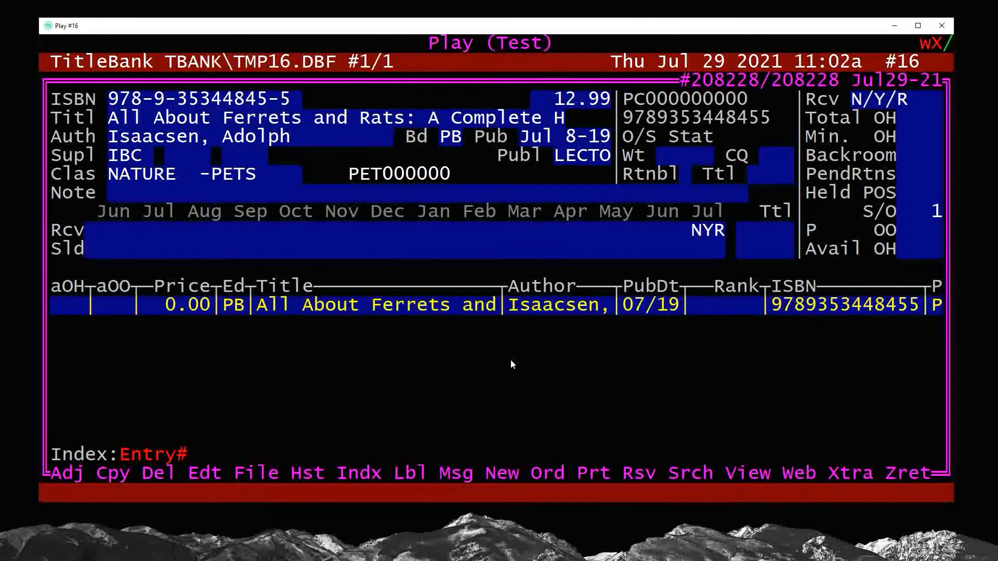
# Edit the title's pending customer order, set its status to ORDR and save it
pyautogui.press('o')
pyautogui.press('Down')
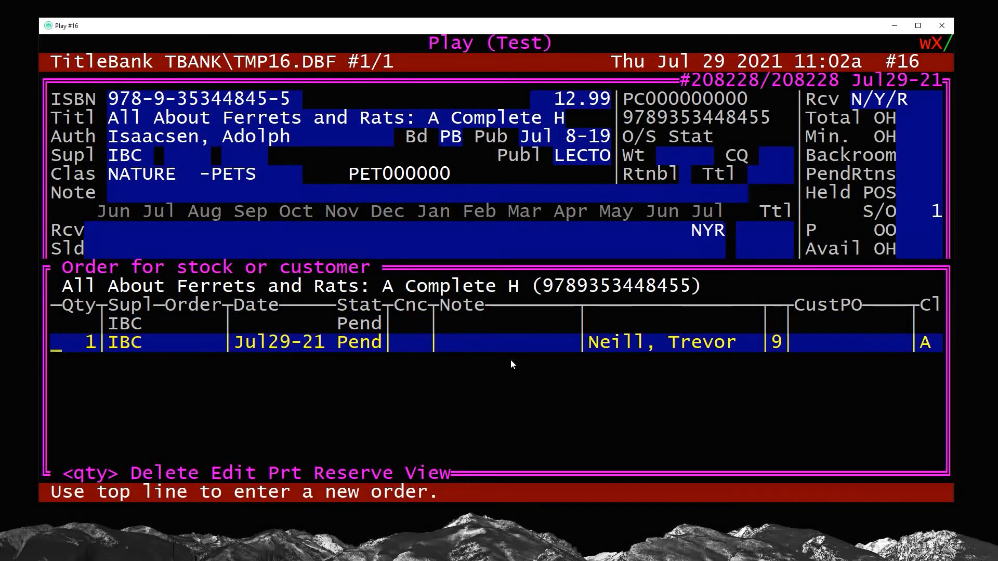
pyautogui.press('e')
pyautogui.press('Up')
pyautogui.press('Up')
pyautogui.press('Up')
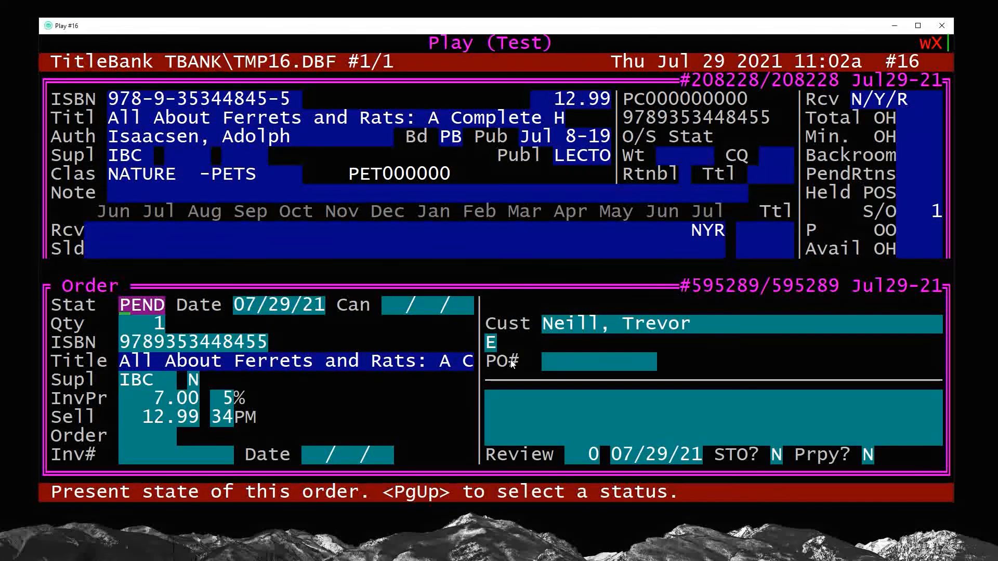
pyautogui.write('ORDR')
pyautogui.press('pagedown')
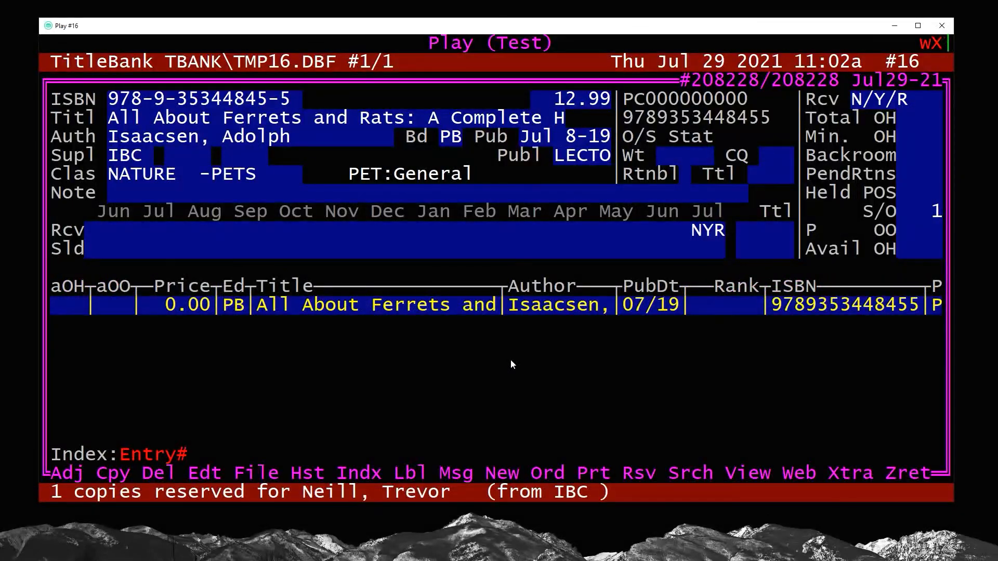
# Start a receiving invoice for supplier IBC with a generated invoice number, keeping the default dates and zero charges
pyautogui.press('Escape')
pyautogui.press('Escape')
pyautogui.press('9')
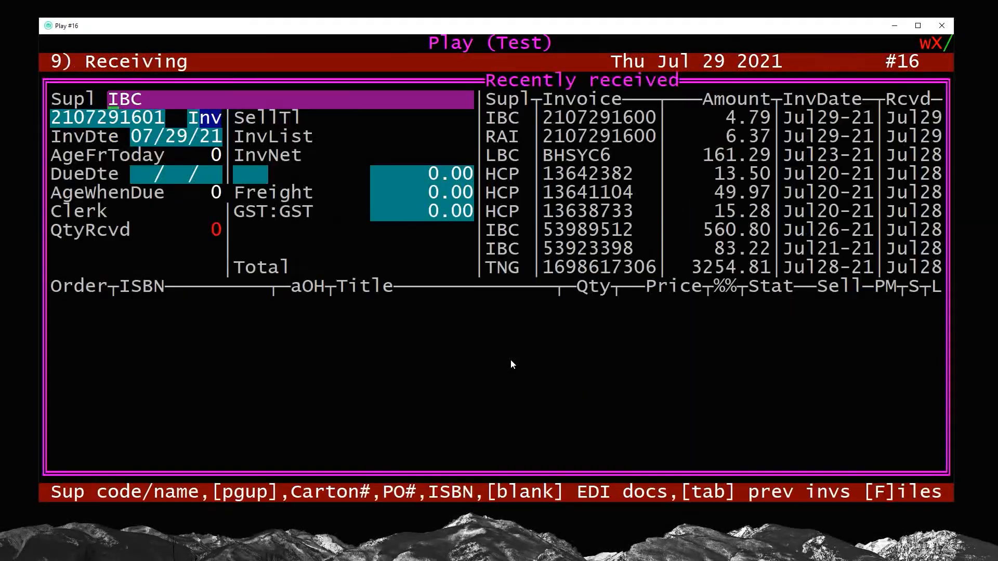
pyautogui.press('Return')
pyautogui.write('?')
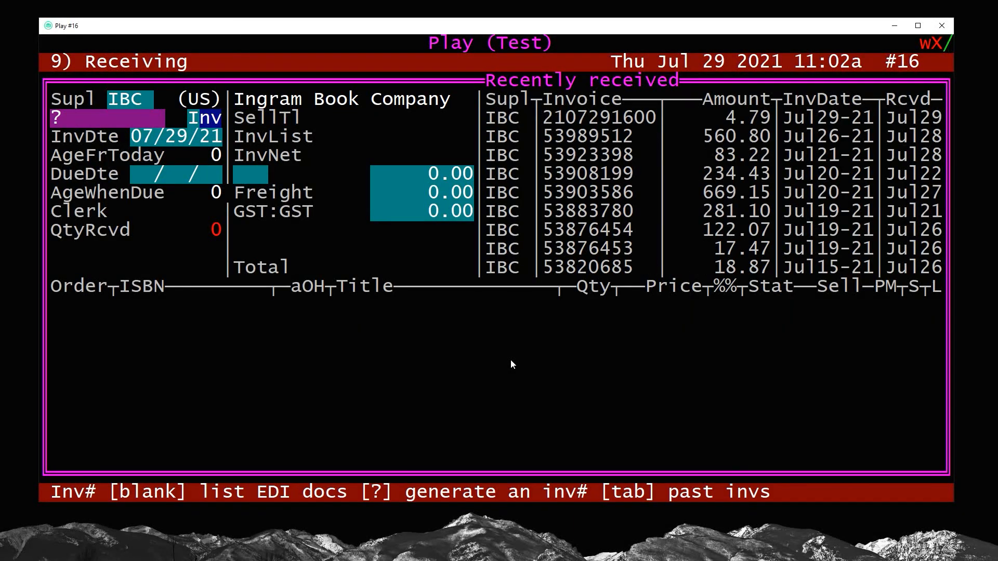
pyautogui.press('Return')
pyautogui.press('Return')
pyautogui.press('Return')
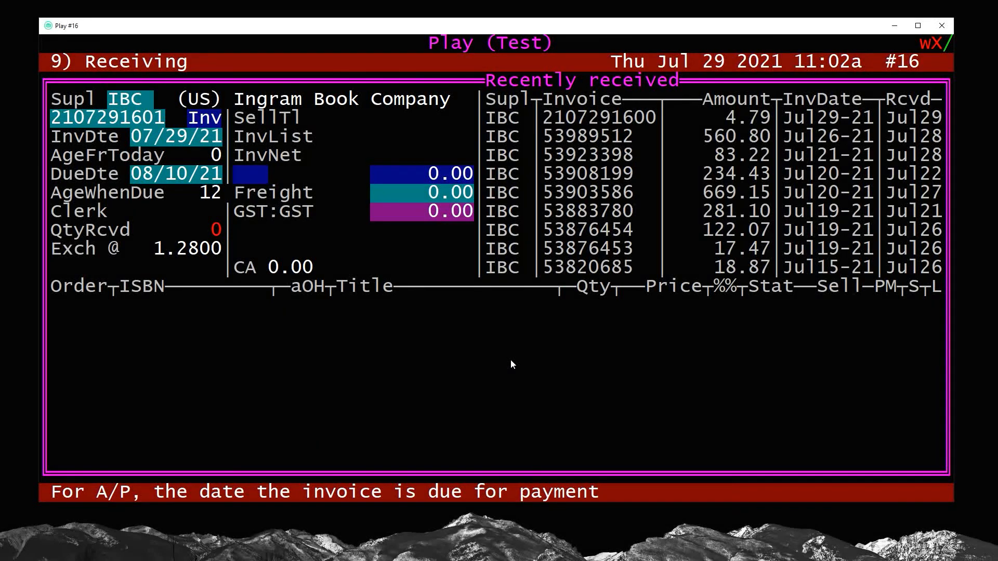
pyautogui.press('Return')
pyautogui.press('s')
pyautogui.press('Tab')
pyautogui.press('Tab')
pyautogui.press('Tab')
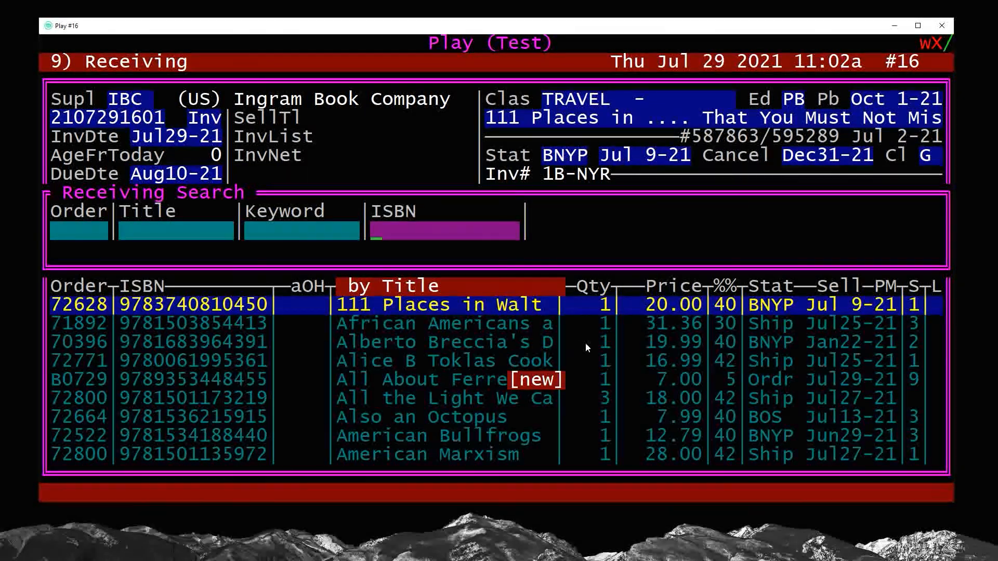
pyautogui.write('9789353448455')
pyautogui.press('Return')
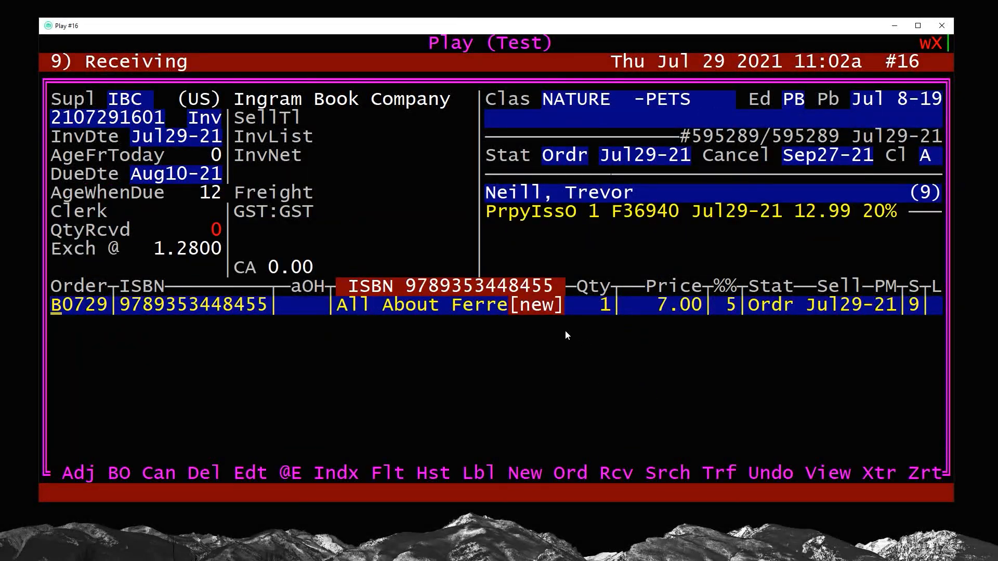
# Receive one copy of the ordered title at the default price and discount, and post the invoice totals to A/P under the clerk ID
pyautogui.press('r')
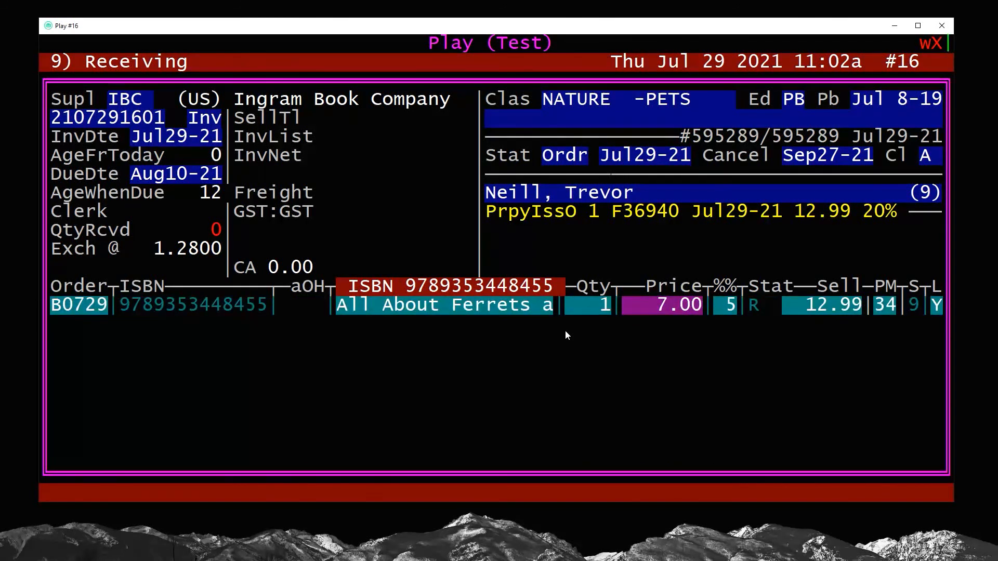
pyautogui.press('Return')
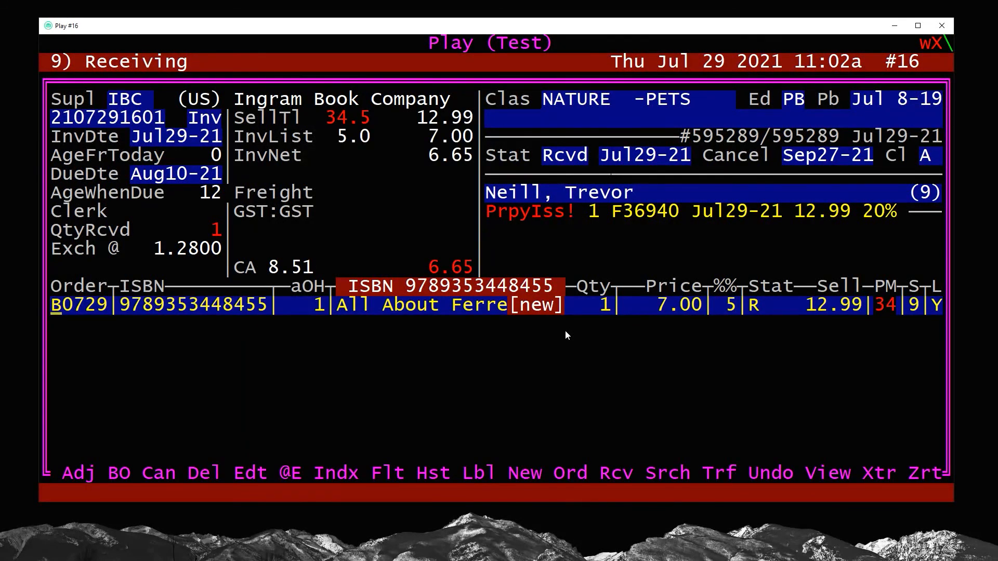
pyautogui.press('Escape')
pyautogui.write('y')
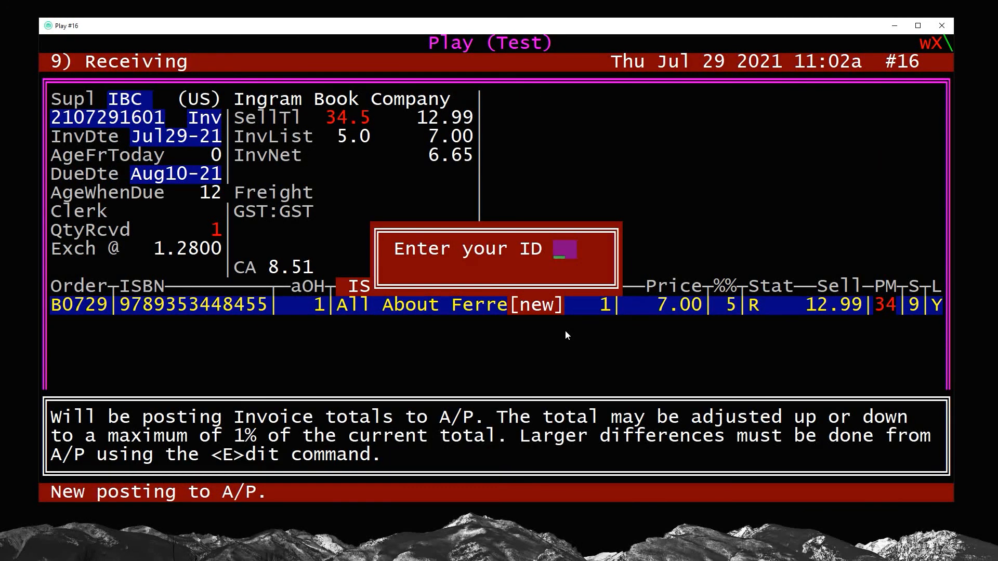
pyautogui.write('a')
pyautogui.press('Return')
pyautogui.press('Return')
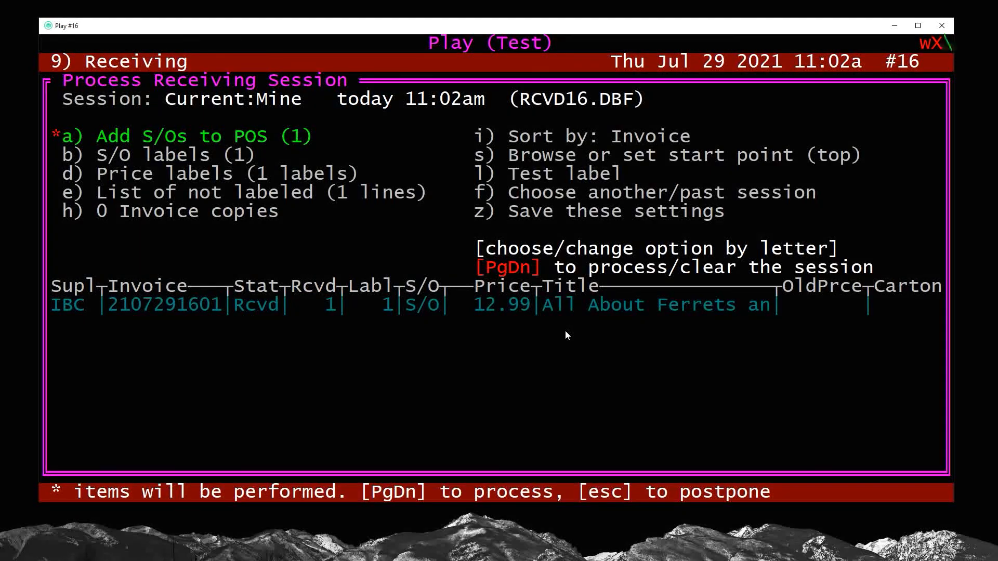
# Process the receiving session with the Add S/Os to POS option and leave Receiving
pyautogui.press('pagedown')
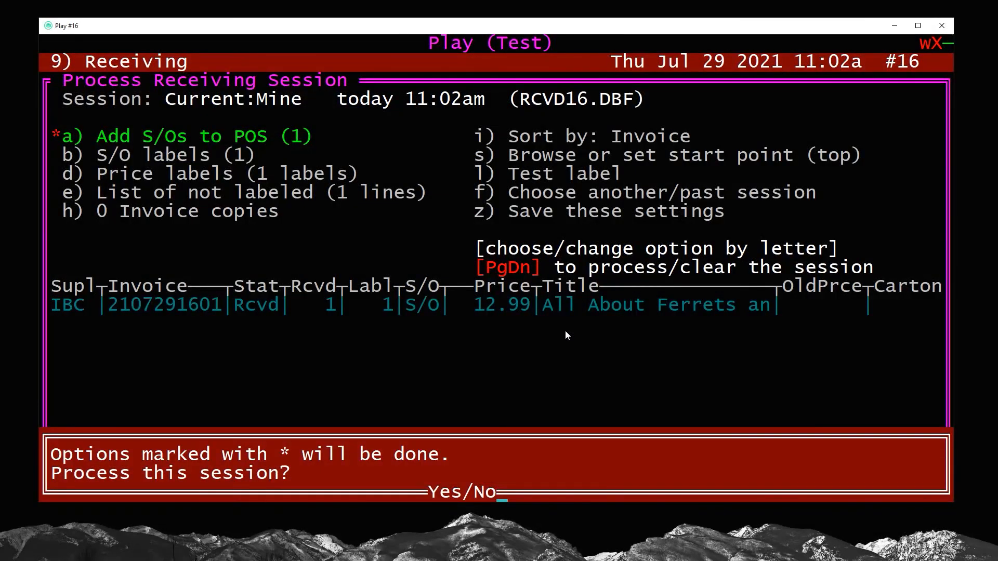
pyautogui.press('y')
pyautogui.press('Escape')
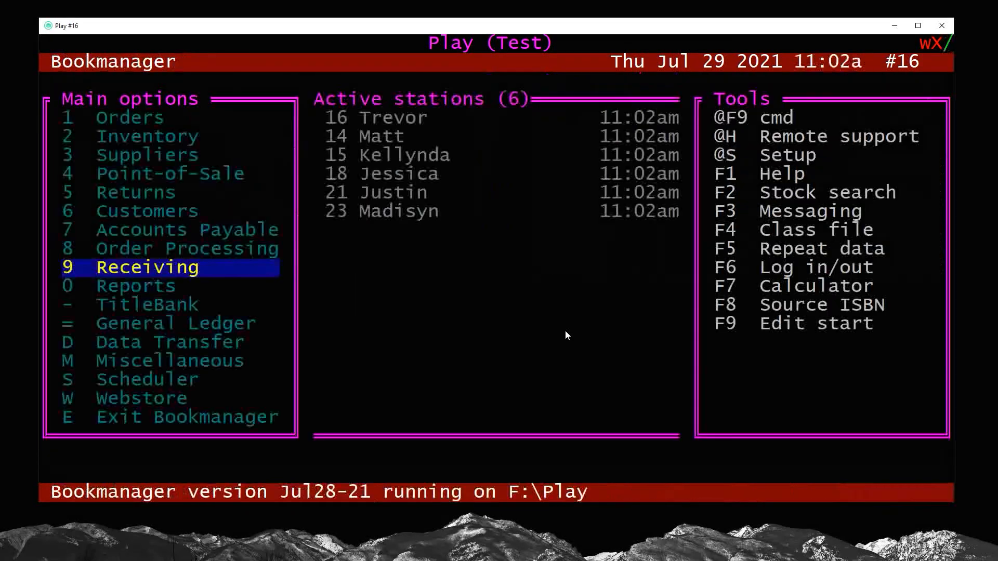
# In Point-of-Sale, open the customer's held NotifyCust transaction from the transaction status log
pyautogui.press('Home')
pyautogui.press('4')
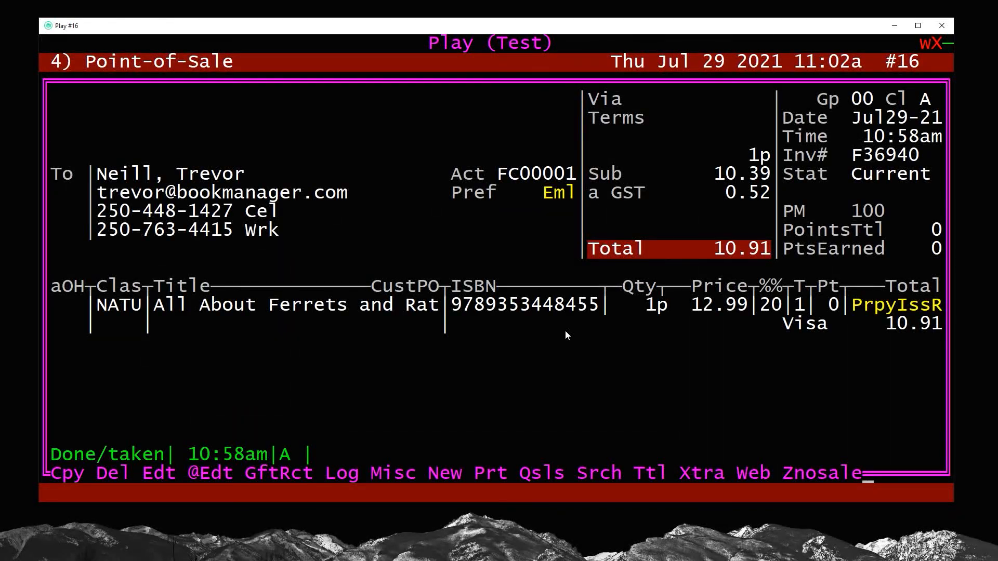
pyautogui.press('s')
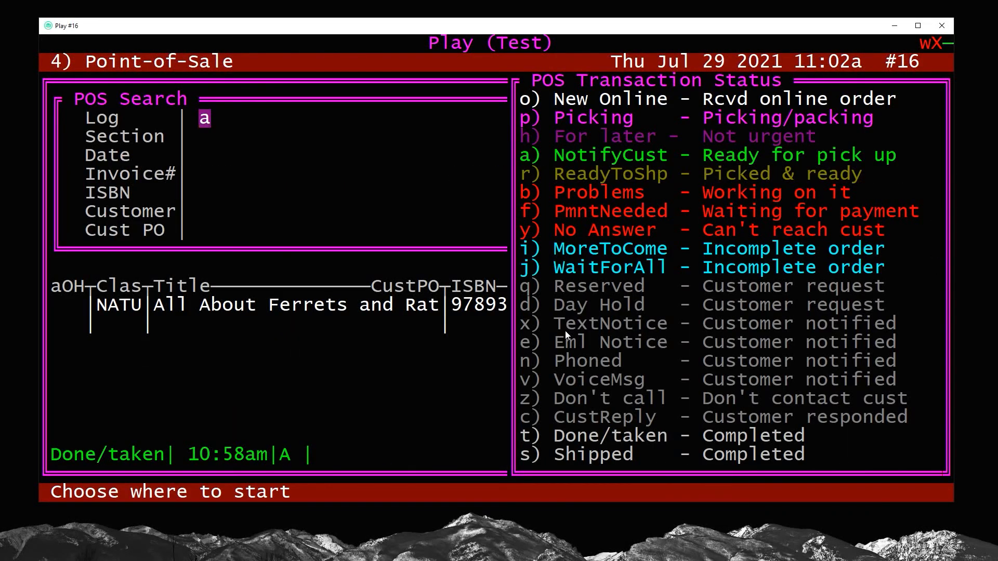
pyautogui.press('Return')
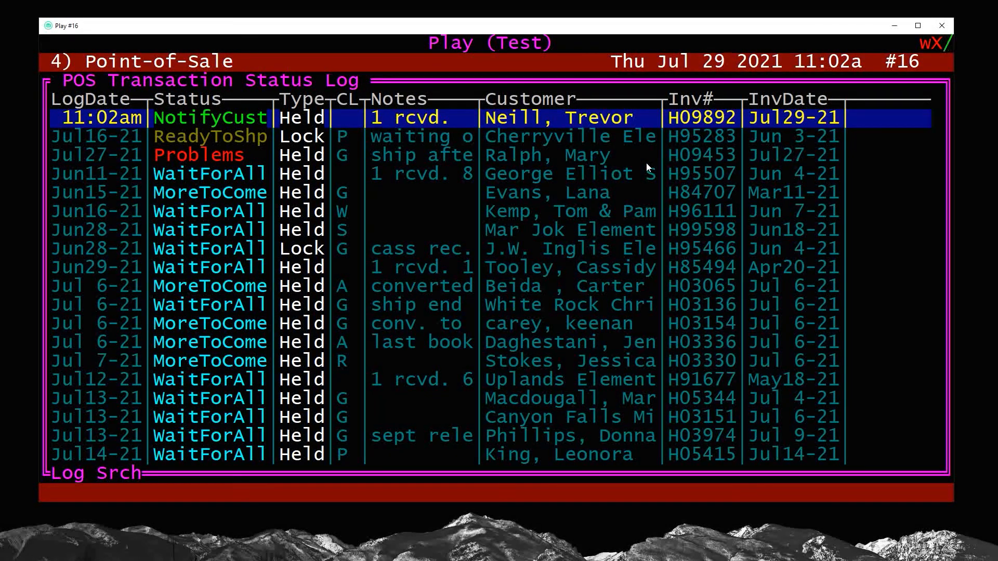
pyautogui.press('Return')
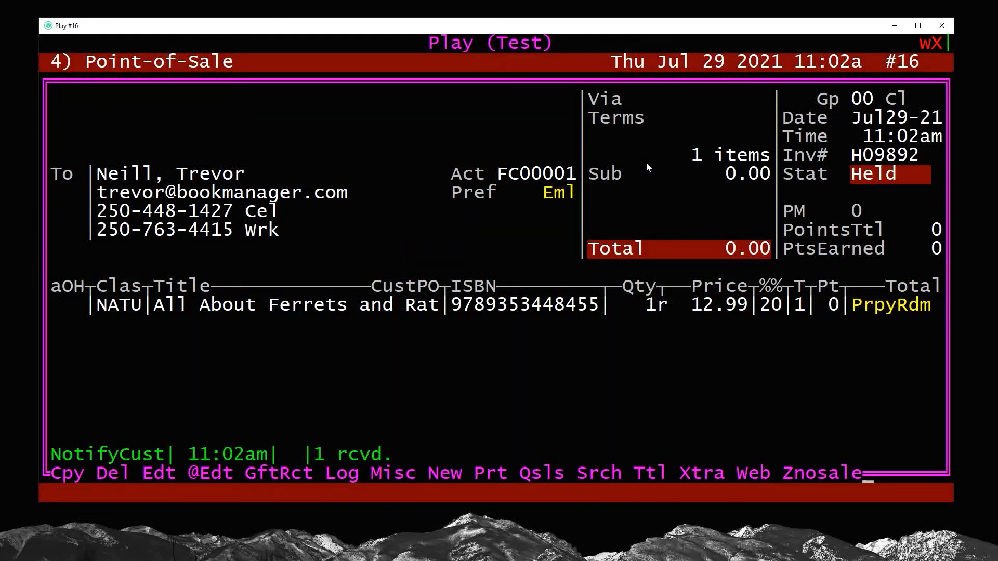
# Edit the held transaction under the clerk ID and finalize the prepaid redemption as PmtOnAcct with a receipt
pyautogui.press('e')
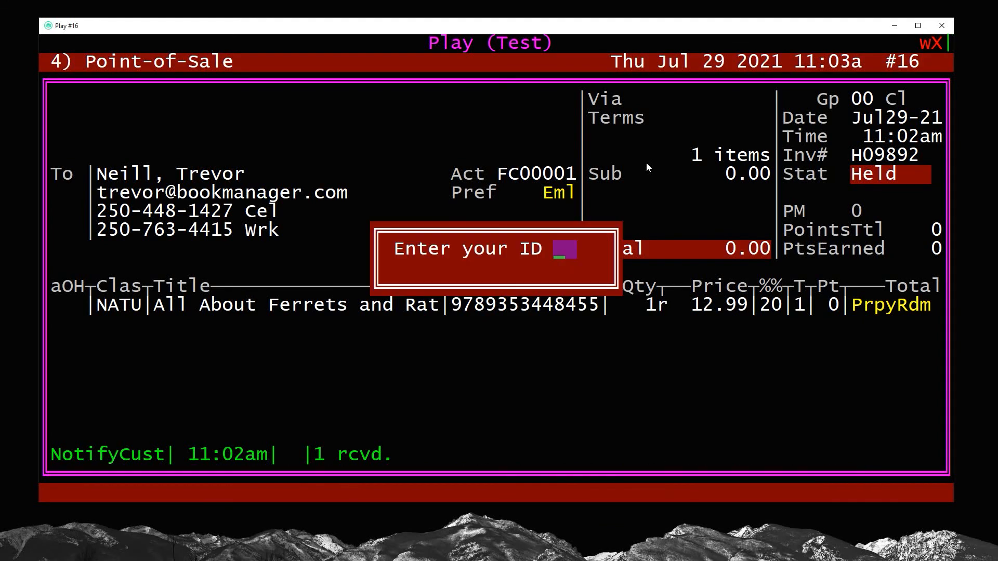
pyautogui.press('Return')
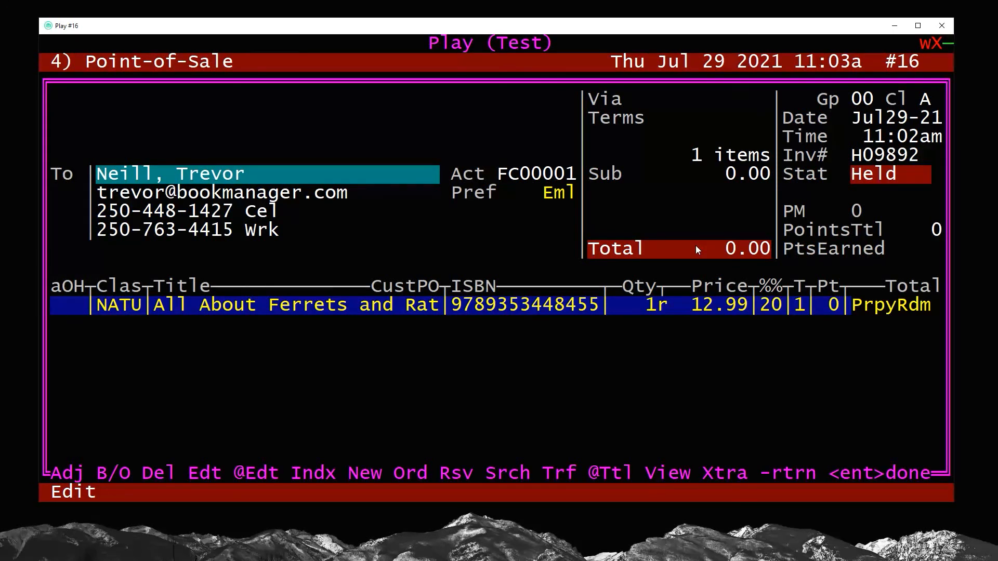
pyautogui.press('Return')
pyautogui.press('pagedown')
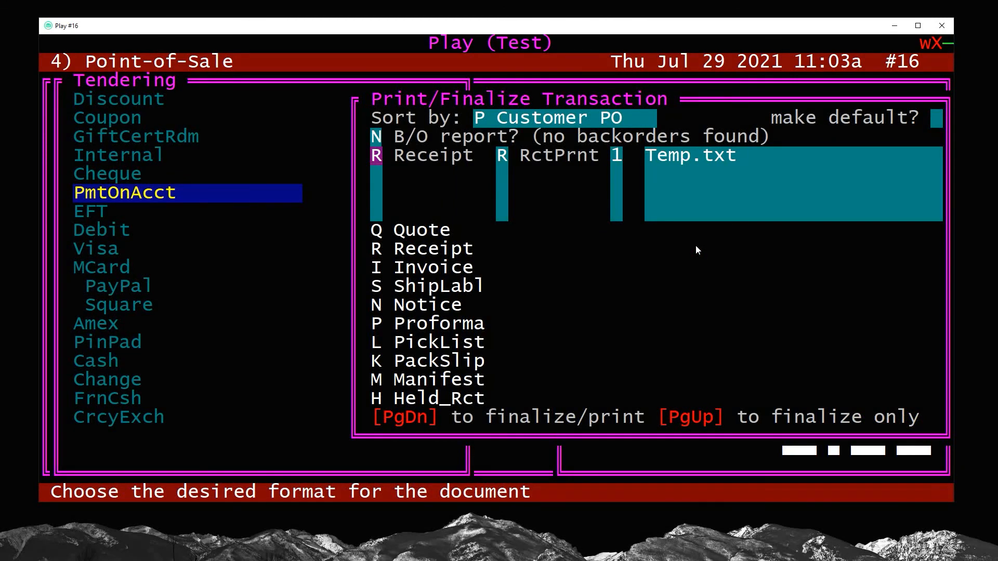
pyautogui.press('pagedown')
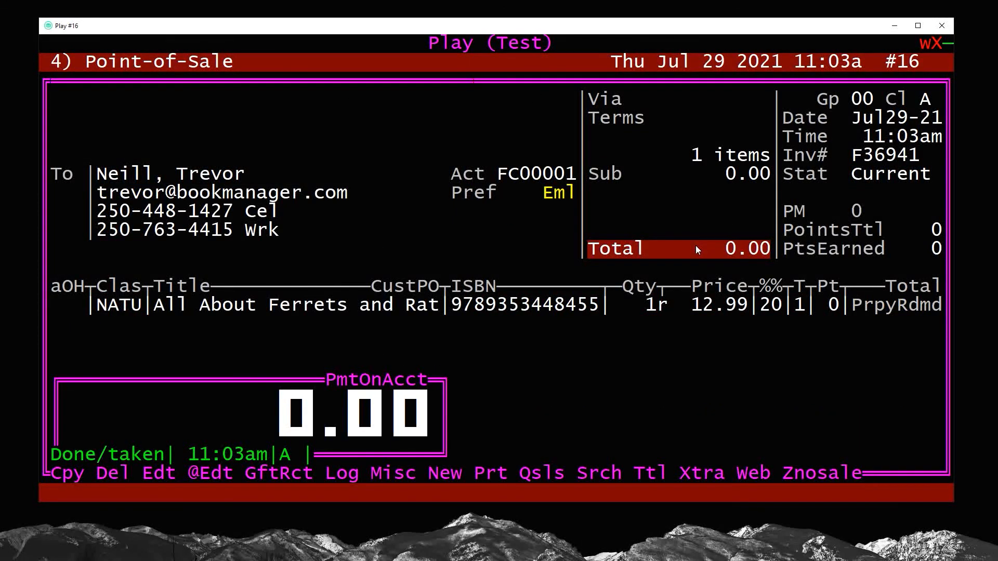
pyautogui.moveTo(855, 307); pyautogui.dragTo(935, 314)
pyautogui.click(833, 351)
# Run the sub-total of the day's sales to the screen with the default report options
pyautogui.press('m')
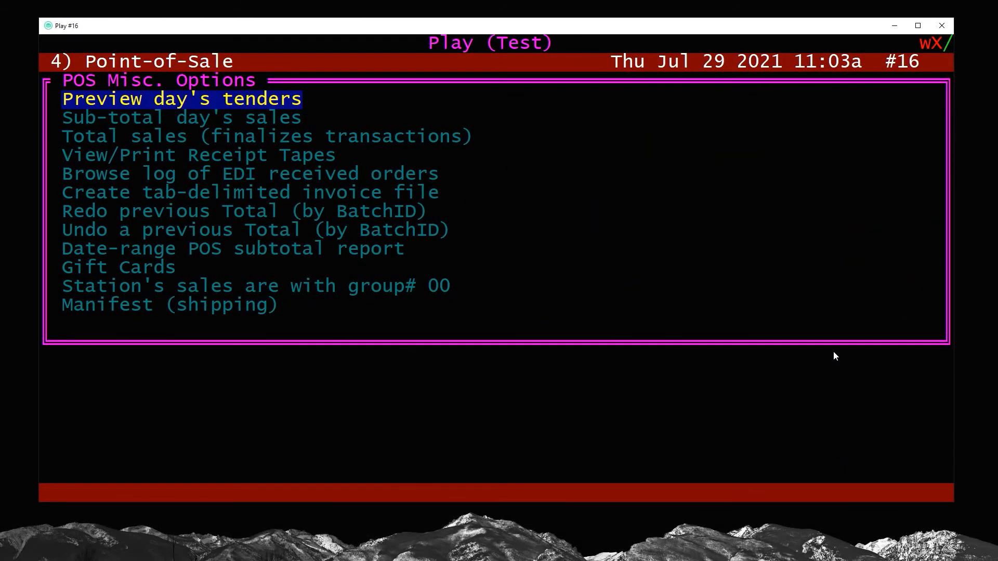
pyautogui.press('Down')
pyautogui.press('Return')
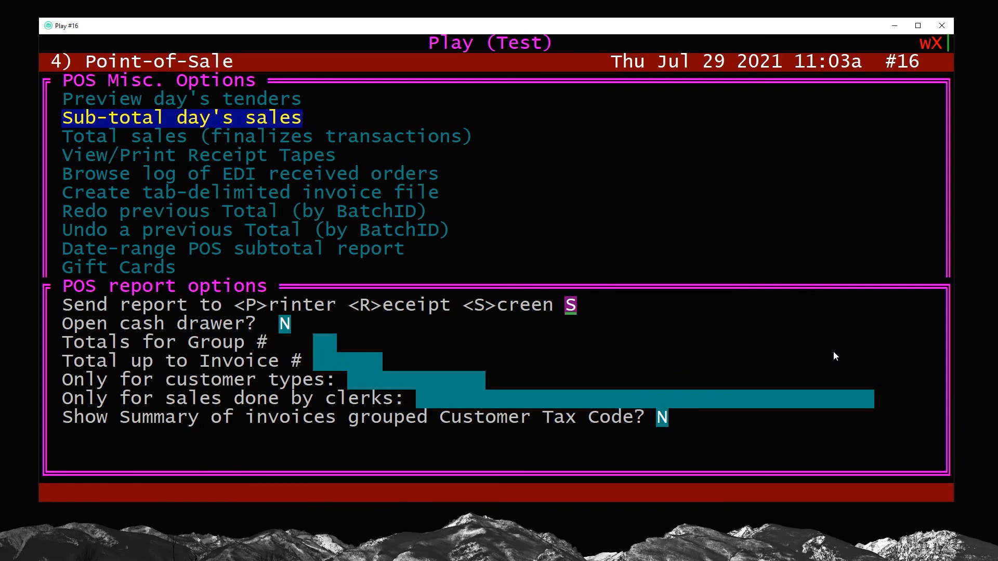
pyautogui.press('Return')
# Examine the Sales & Revenue section of the subtotal, including the net sales and discount lines
pyautogui.press('Up')
pyautogui.press('Up')
pyautogui.press('Up')
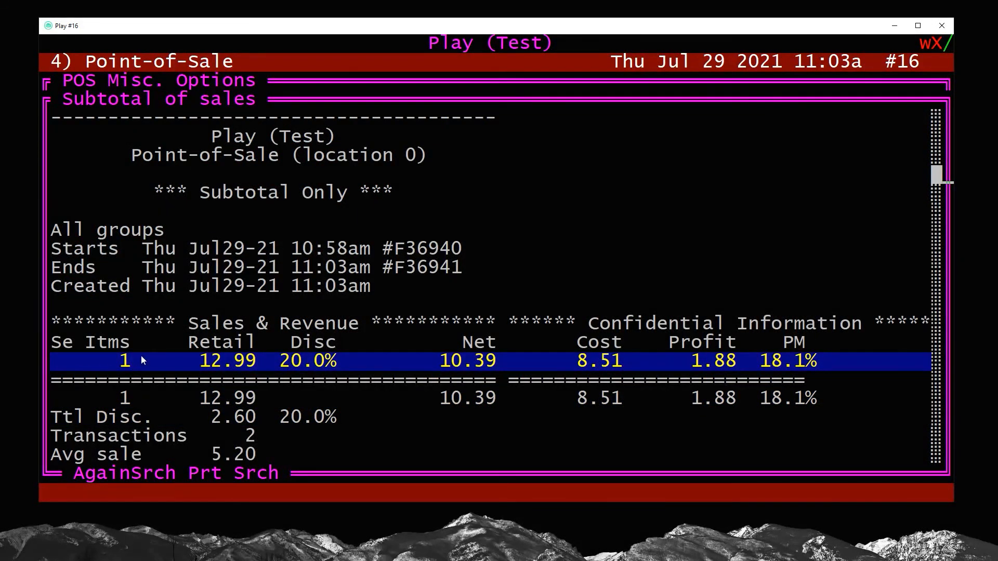
pyautogui.moveTo(54, 322); pyautogui.dragTo(492, 398)
pyautogui.click(492, 398)
pyautogui.press('Escape')
pyautogui.press('Down')
pyautogui.press('Down')
pyautogui.press('Down')
pyautogui.press('Down')
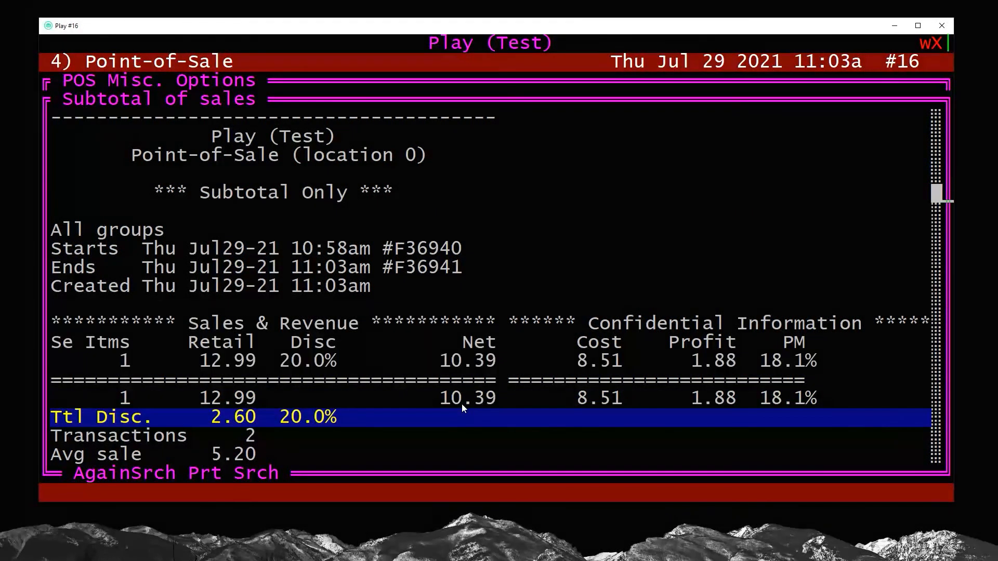
pyautogui.press('Up')
pyautogui.press('Up')
pyautogui.press('Up')
pyautogui.press('Up')
pyautogui.press('Up')
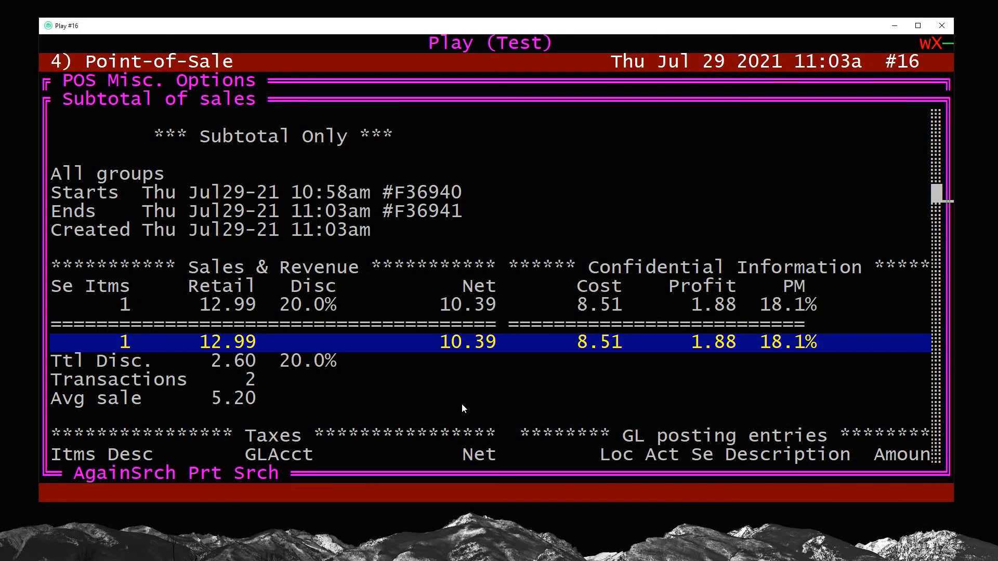
# Examine the GST amount under Taxes and the COGS line in the GL posting entries
pyautogui.press('Down')
pyautogui.press('Down')
pyautogui.press('Down')
pyautogui.press('Down')
pyautogui.press('Down')
pyautogui.press('Down')
pyautogui.press('Down')
pyautogui.press('Down')
pyautogui.press('Down')
pyautogui.press('Down')
pyautogui.press('Down')
pyautogui.press('Down')
pyautogui.doubleClick(473, 324)
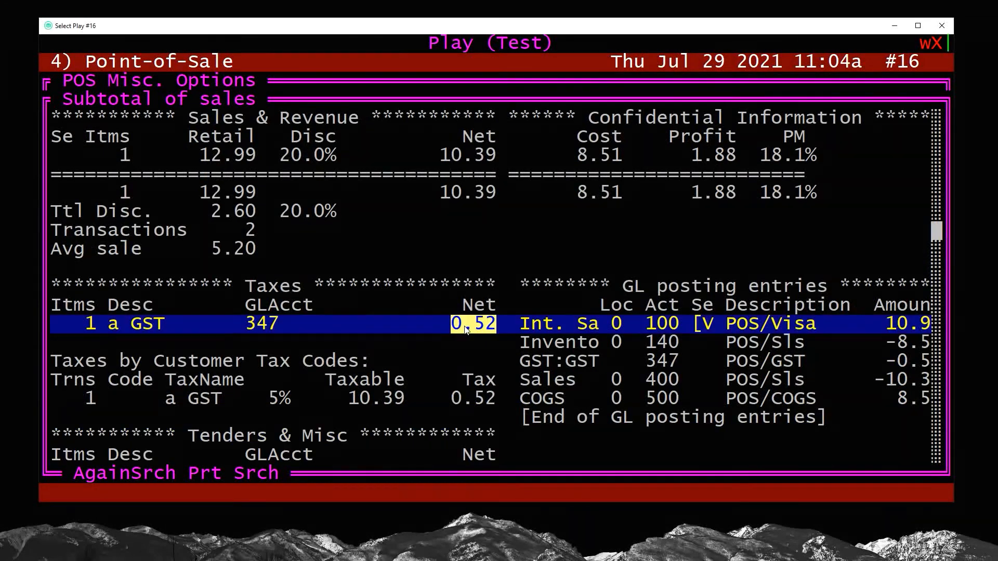
pyautogui.press('Down')
pyautogui.press('Down')
pyautogui.press('Down')
pyautogui.press('Down')
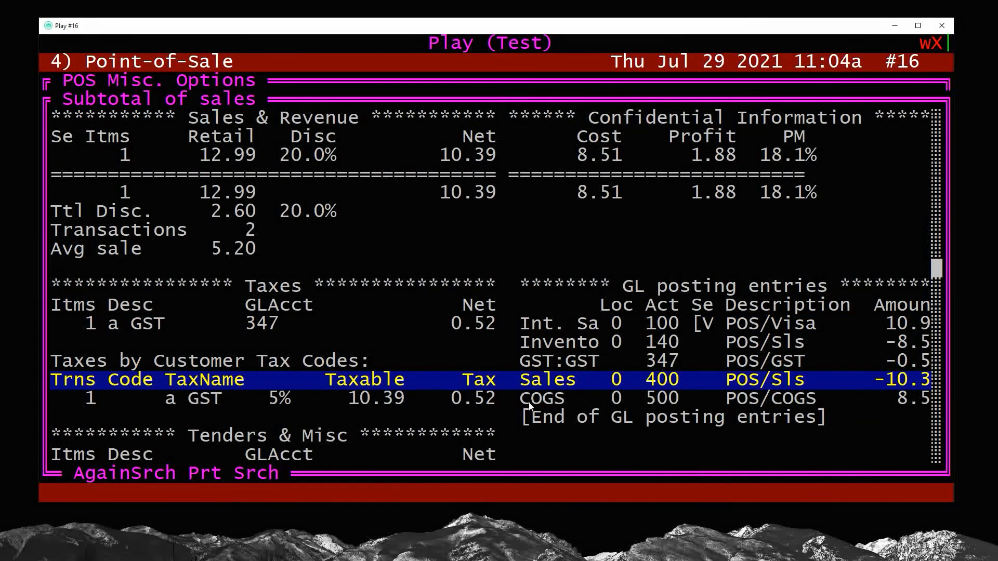
pyautogui.moveTo(530, 406); pyautogui.dragTo(922, 404)
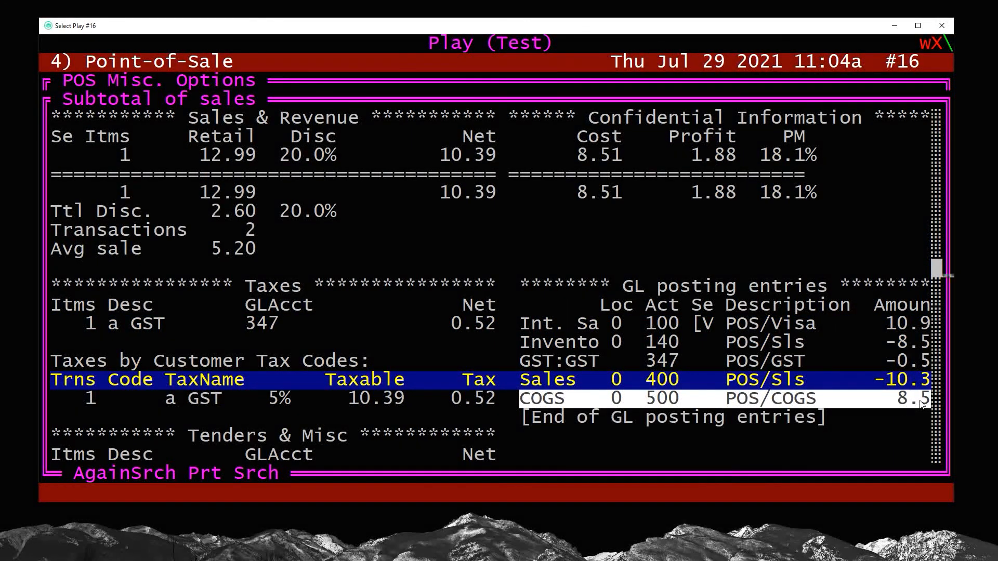
# Examine the PrpyIss, PrpyRdm and 327 Prepay total lines in the Tenders & Misc section
pyautogui.press('Down')
pyautogui.press('Down')
pyautogui.press('Down')
pyautogui.press('Down')
pyautogui.press('Down')
pyautogui.press('Down')
pyautogui.press('Down')
pyautogui.press('Down')
pyautogui.press('Down')
pyautogui.press('Down')
pyautogui.press('Down')
pyautogui.press('Down')
pyautogui.press('Down')
pyautogui.press('Down')
pyautogui.press('Down')
pyautogui.press('Down')
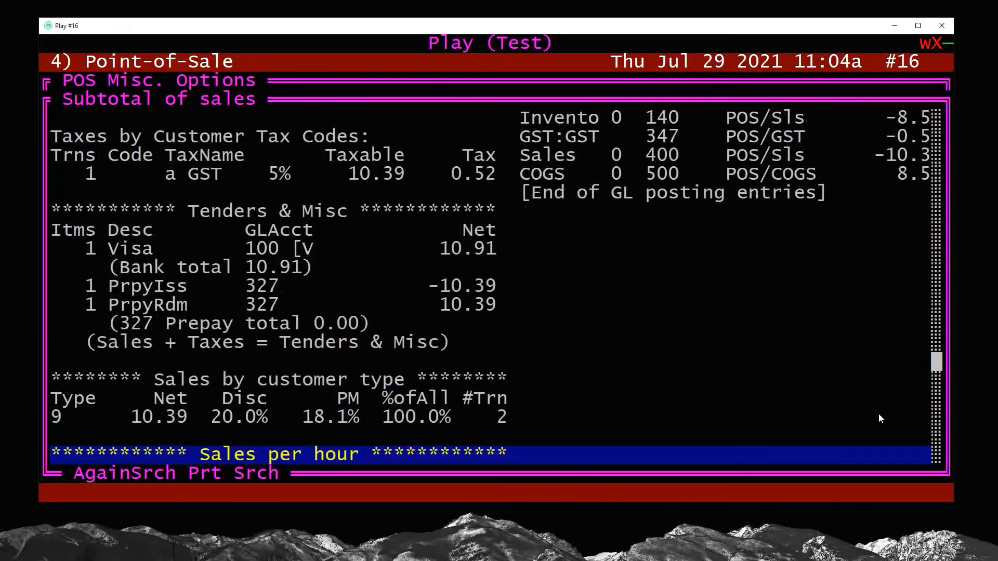
pyautogui.press('Up')
pyautogui.press('Up')
pyautogui.press('Up')
pyautogui.press('Up')
pyautogui.press('Up')
pyautogui.press('Up')
pyautogui.press('Up')
pyautogui.press('Up')
pyautogui.press('Up')
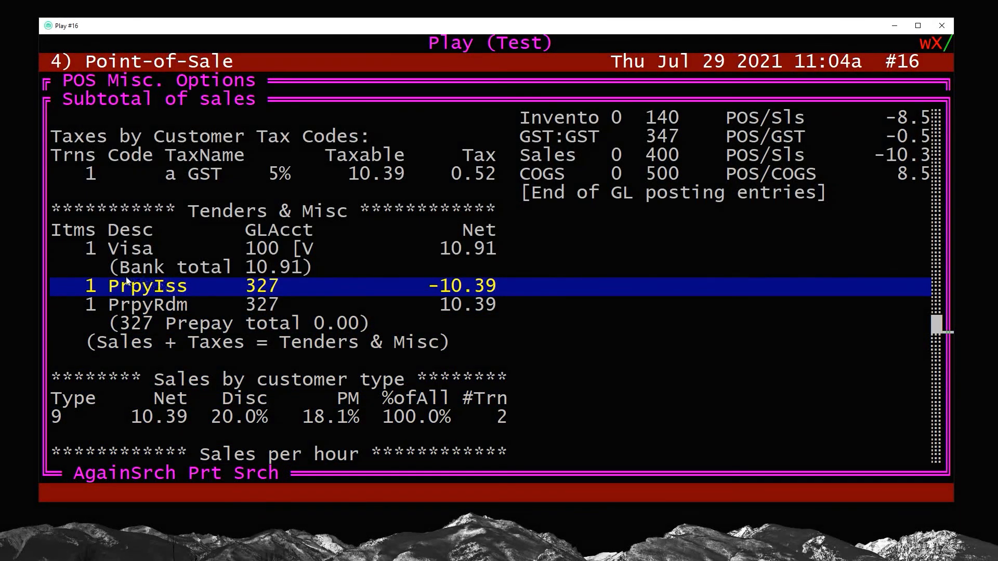
pyautogui.moveTo(88, 286); pyautogui.dragTo(494, 291)
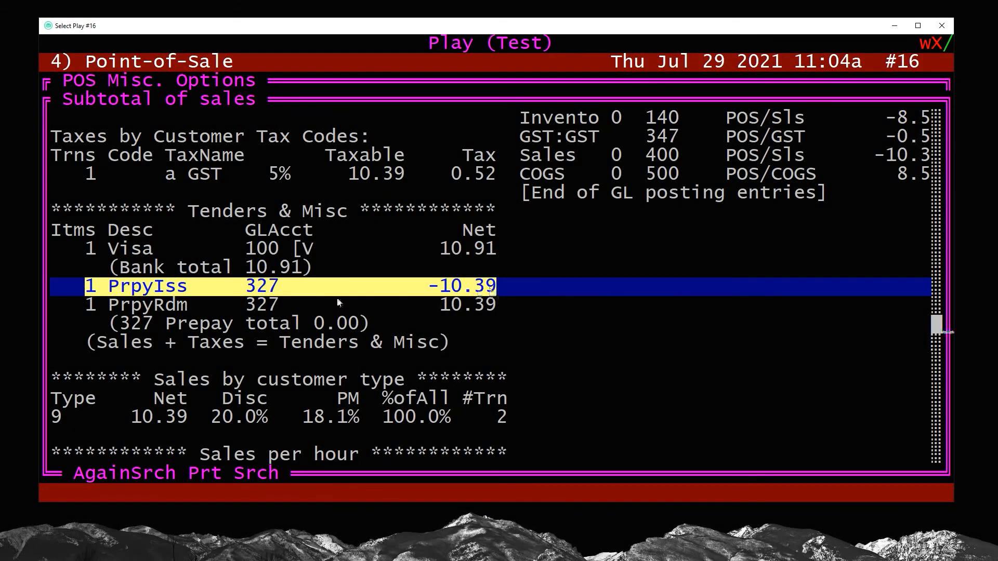
pyautogui.moveTo(86, 305); pyautogui.dragTo(495, 306)
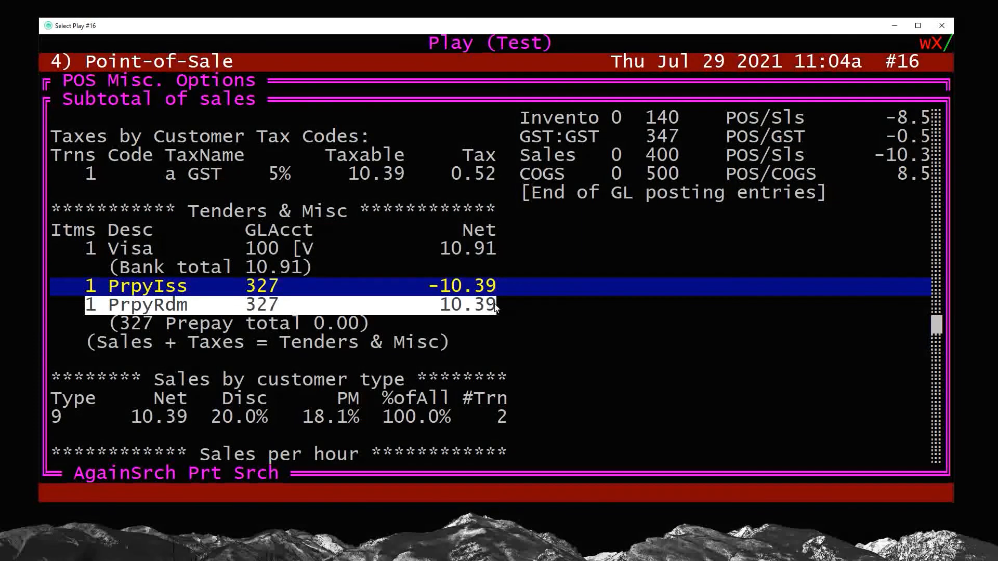
pyautogui.rightClick(495, 306)
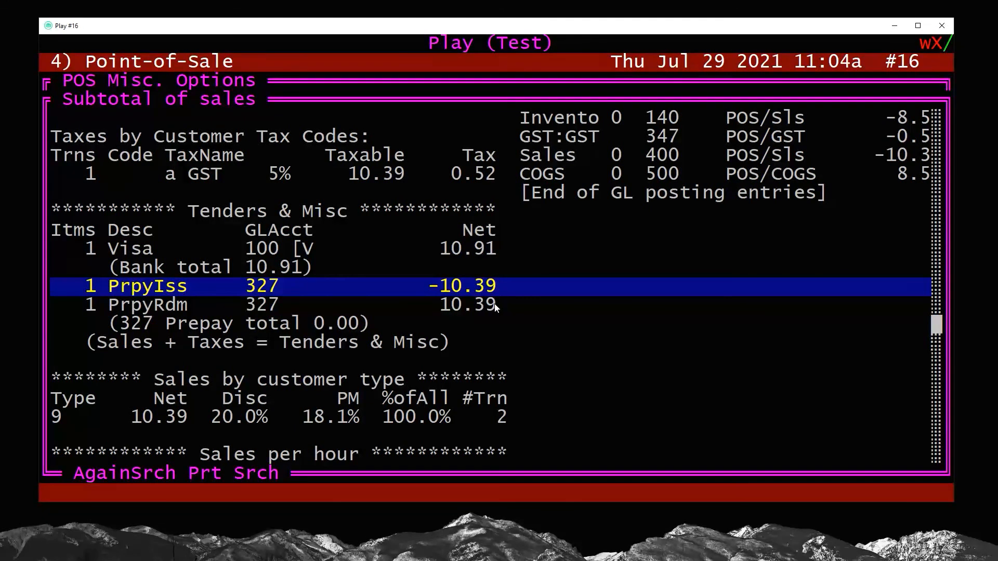
pyautogui.click(494, 304)
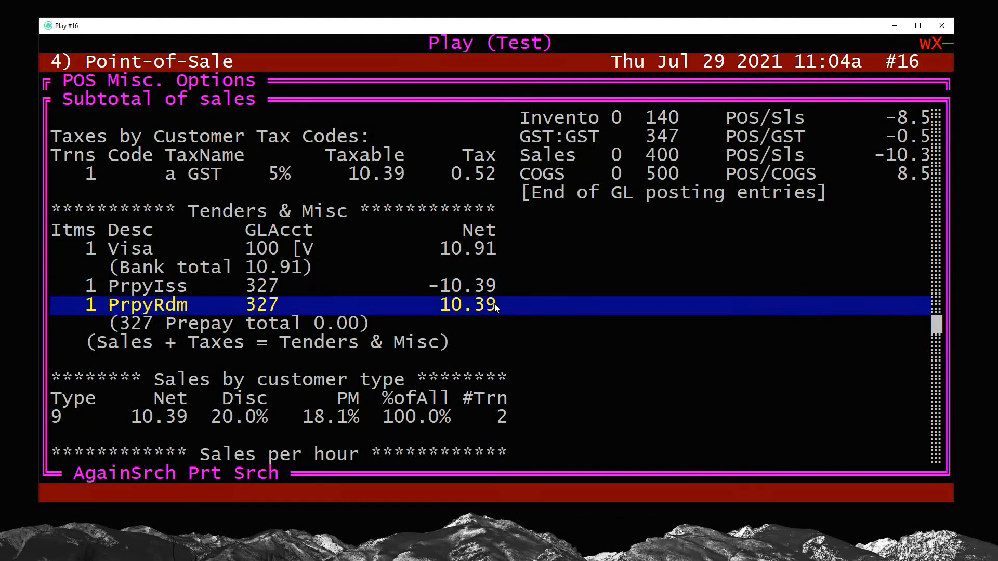
pyautogui.press('Down')
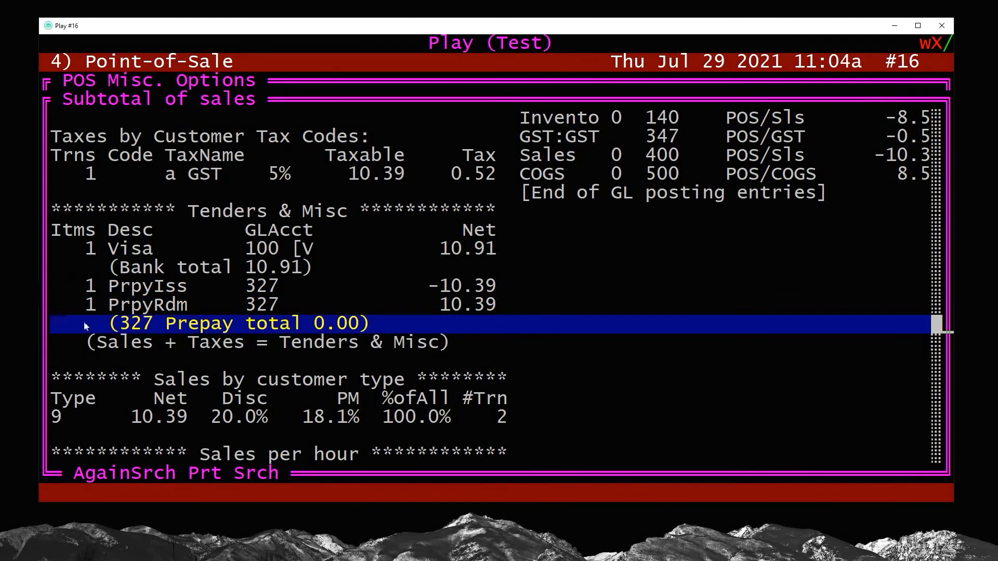
pyautogui.moveTo(119, 325); pyautogui.dragTo(351, 327)
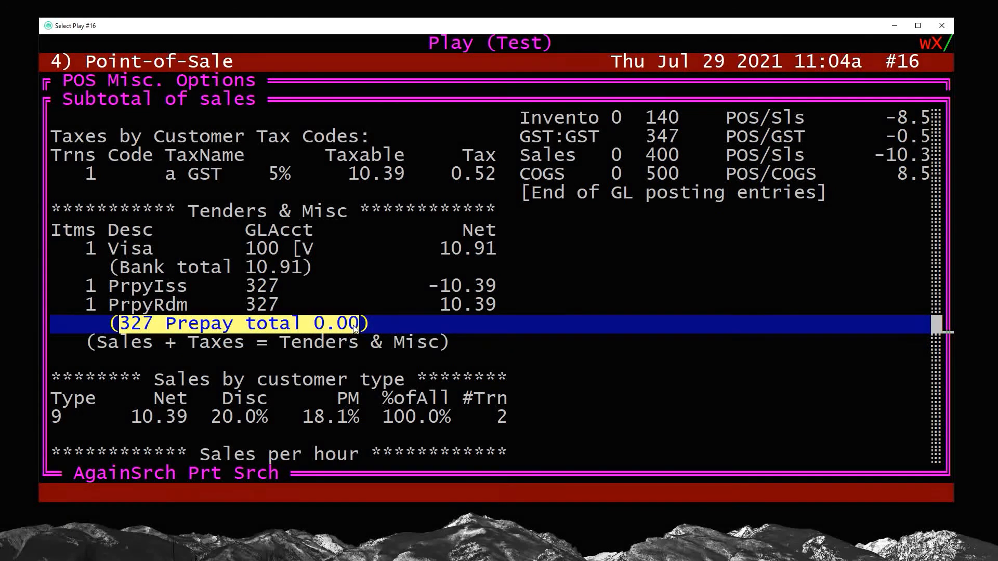